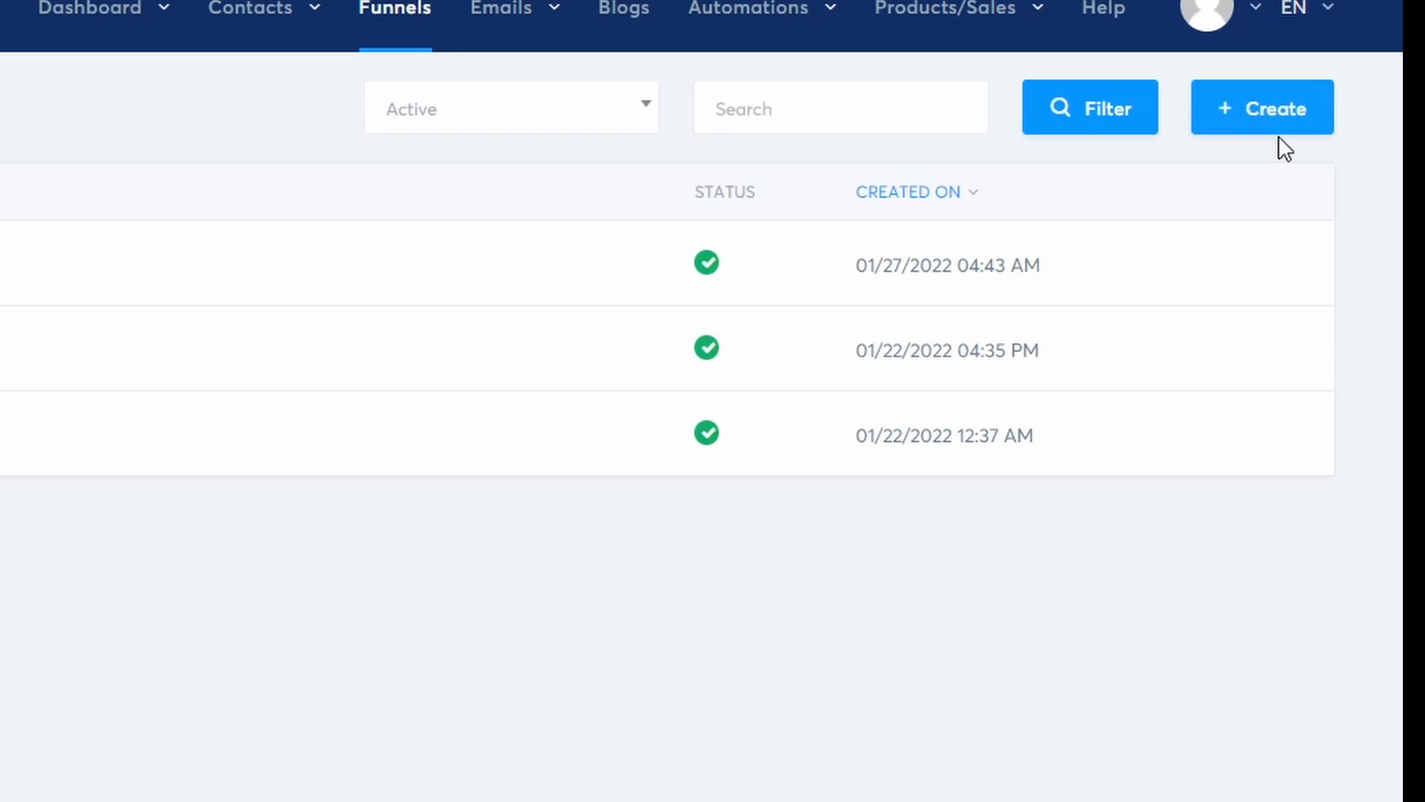
- Create a new funnel named "mkoromviowr" with the Build an audience type
{"action": "left_click", "coordinate": [1278, 112]}
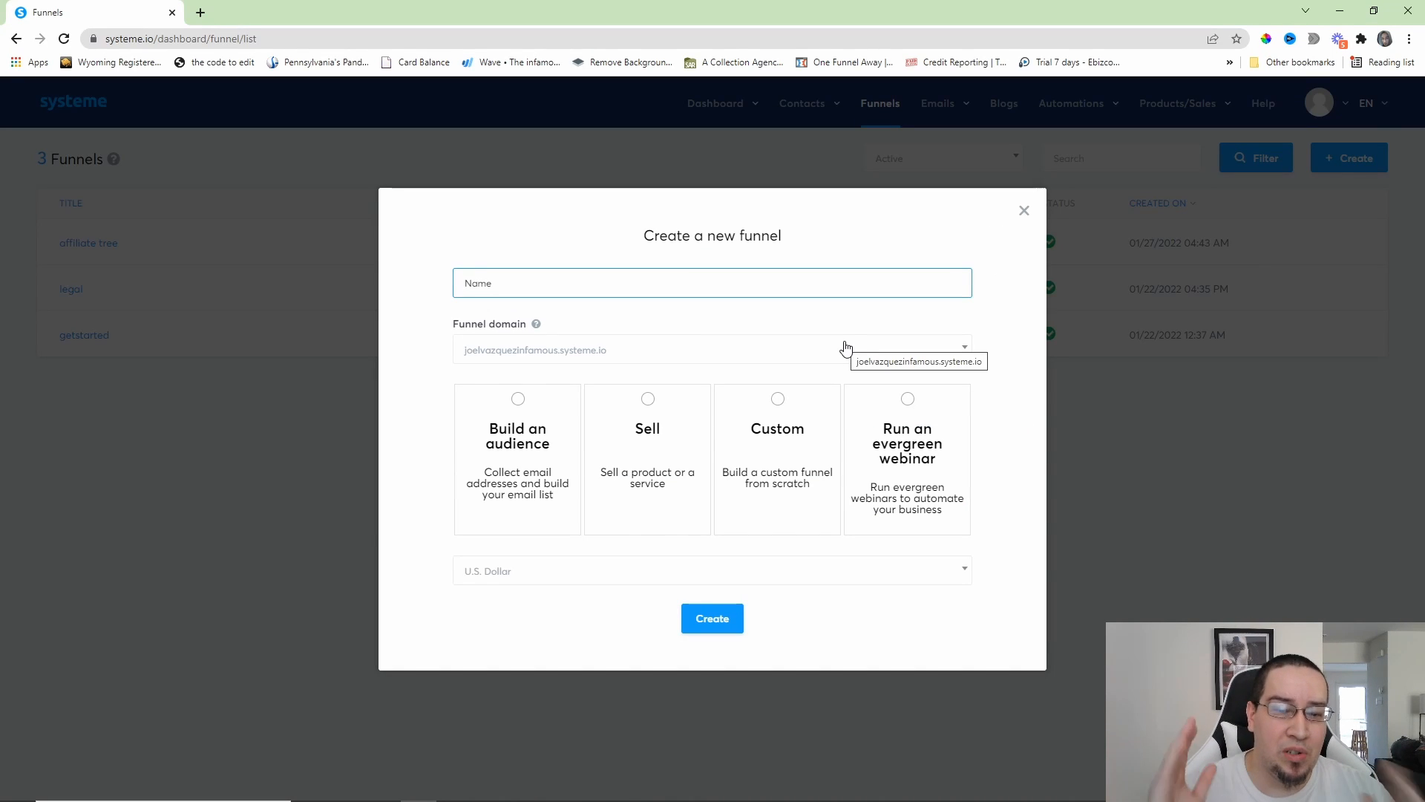
{"action": "left_click", "coordinate": [524, 412]}
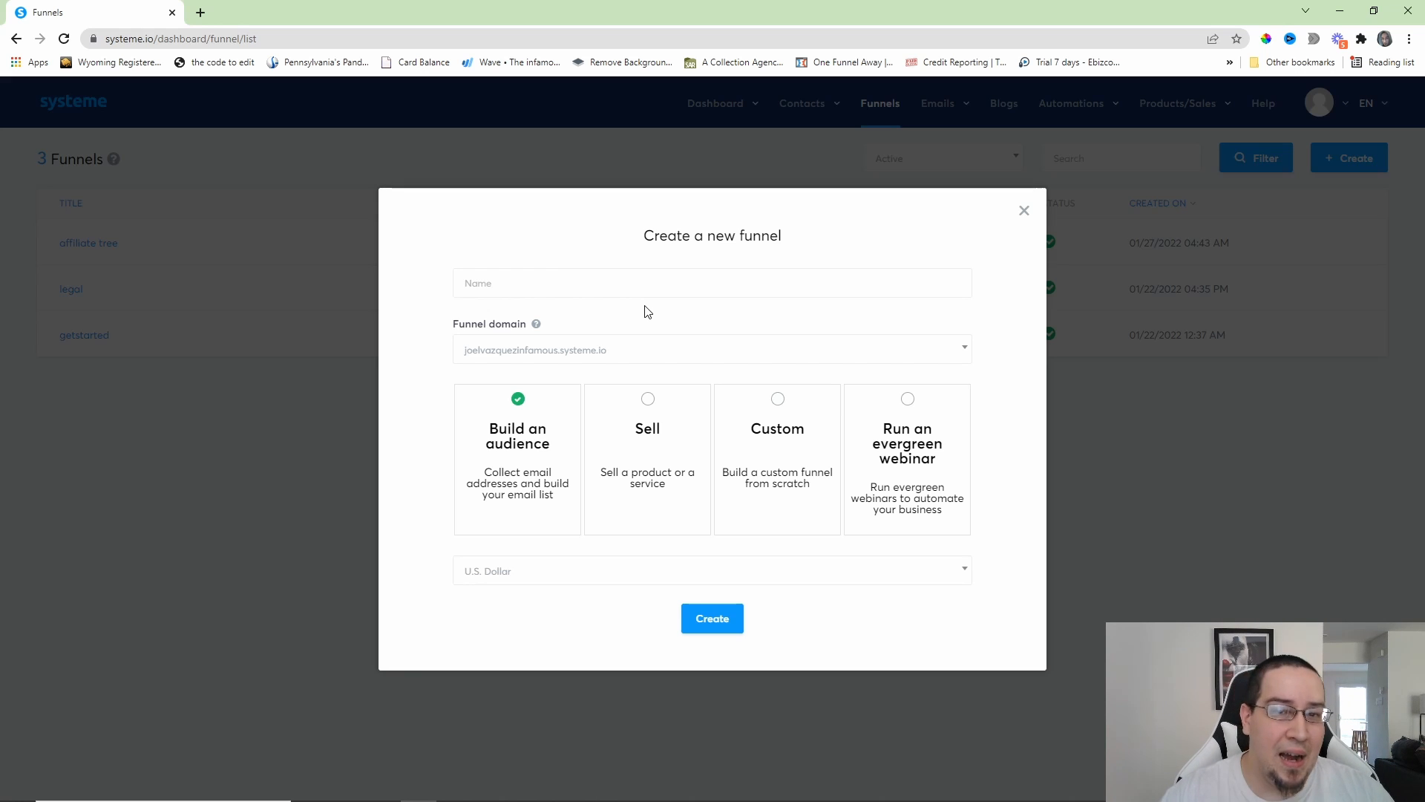
{"action": "left_click", "coordinate": [510, 283]}
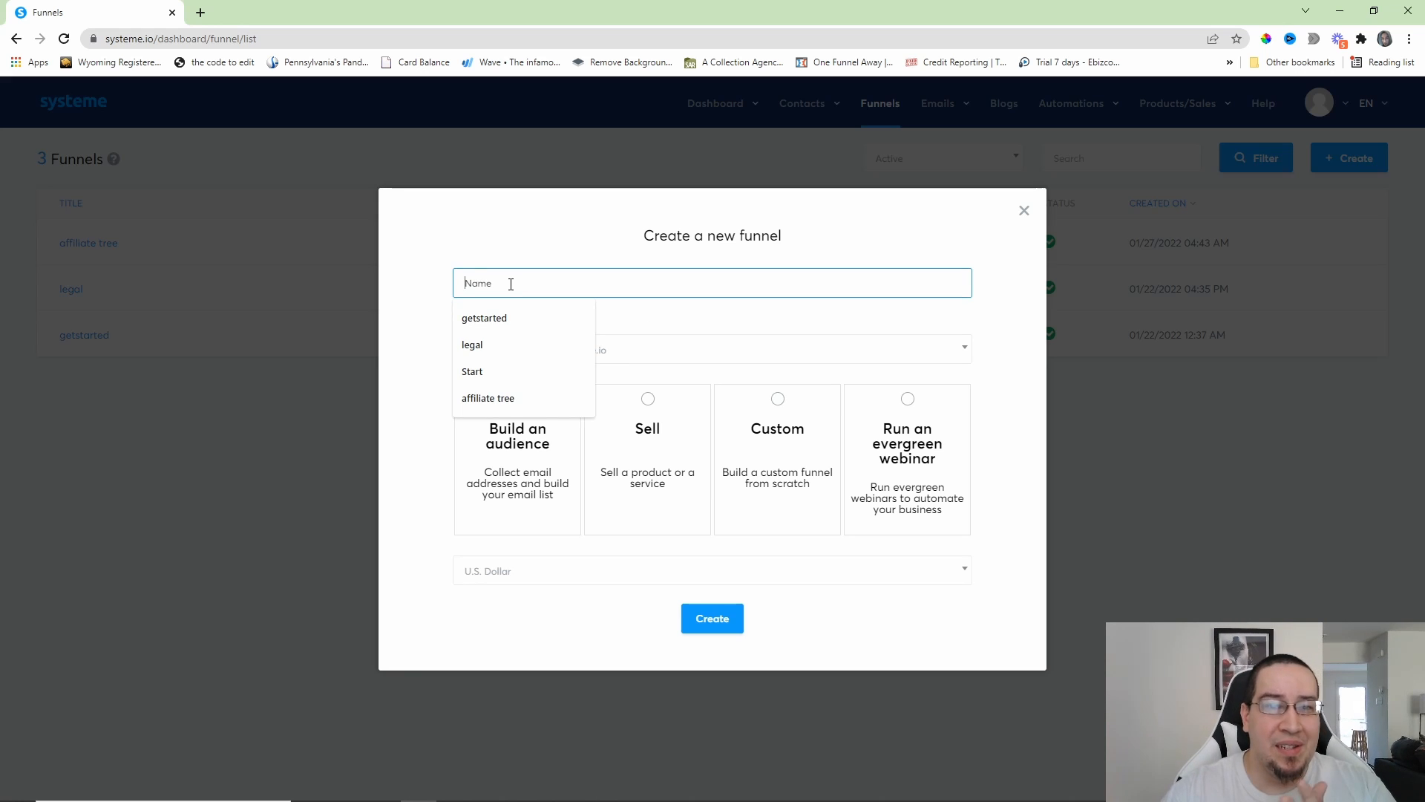
{"action": "type", "text": "mkoromviowr"}
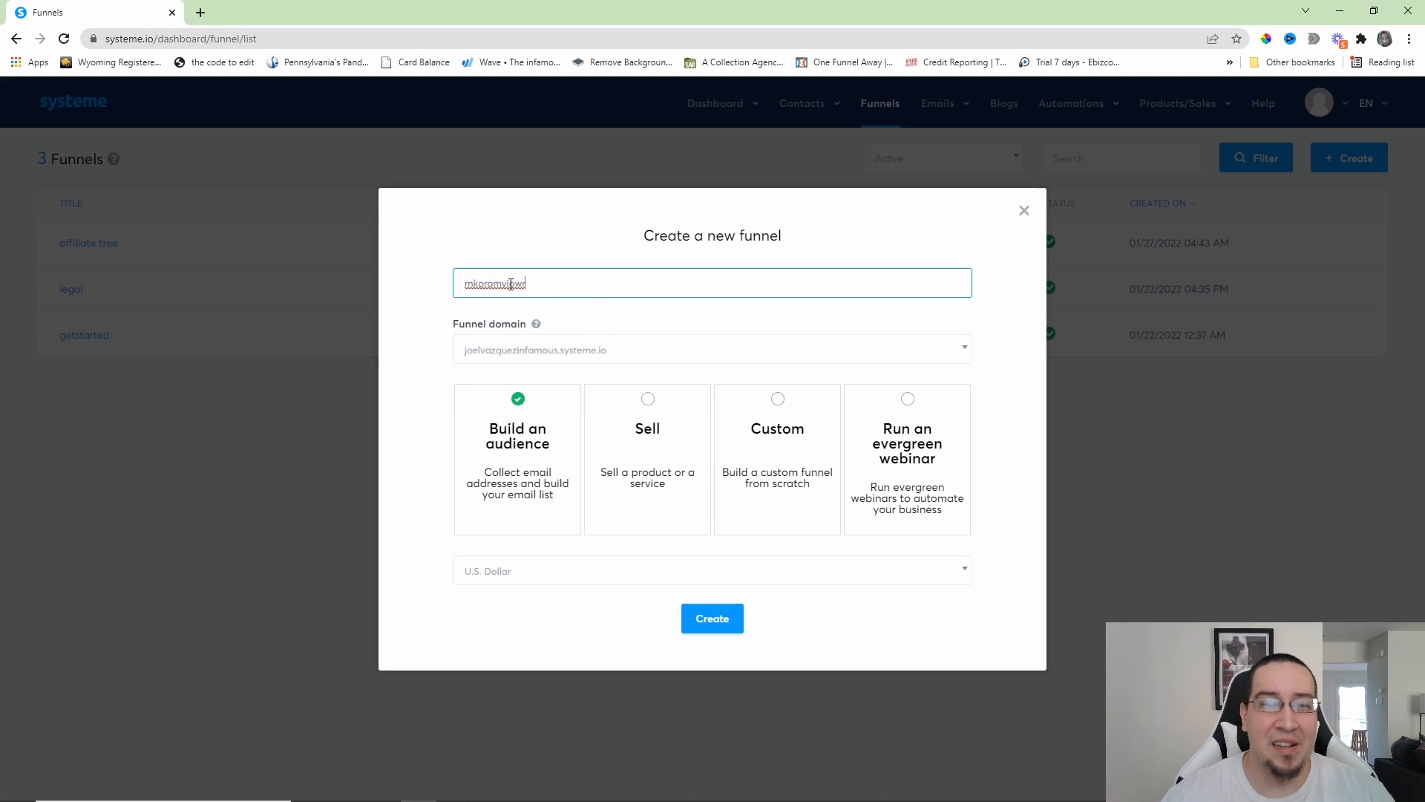
{"action": "left_click", "coordinate": [727, 622]}
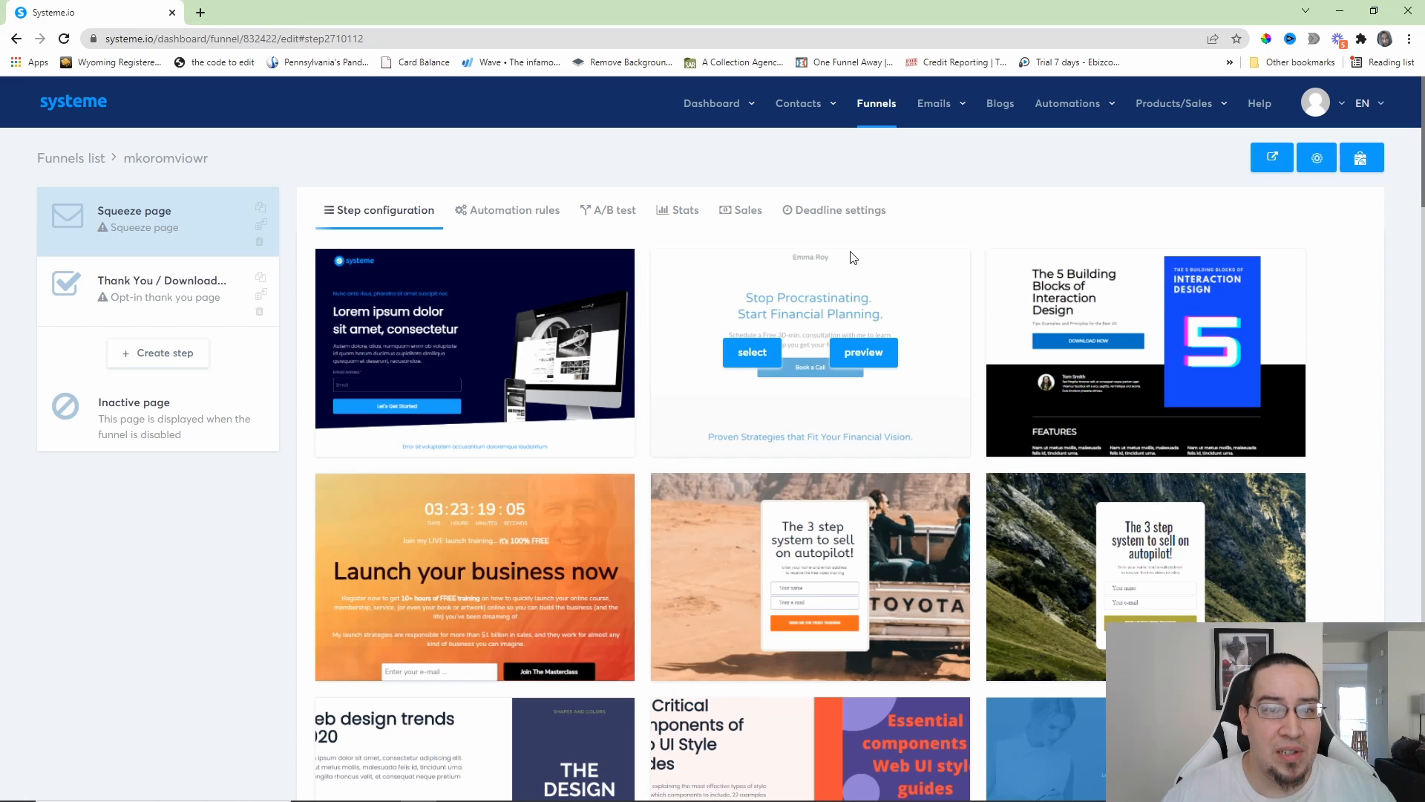
- Browse the gallery of squeeze page templates from start to end and back to compare the available designs
{"action": "scroll", "coordinate": [948, 325], "scroll_direction": "down", "scroll_amount": 10}
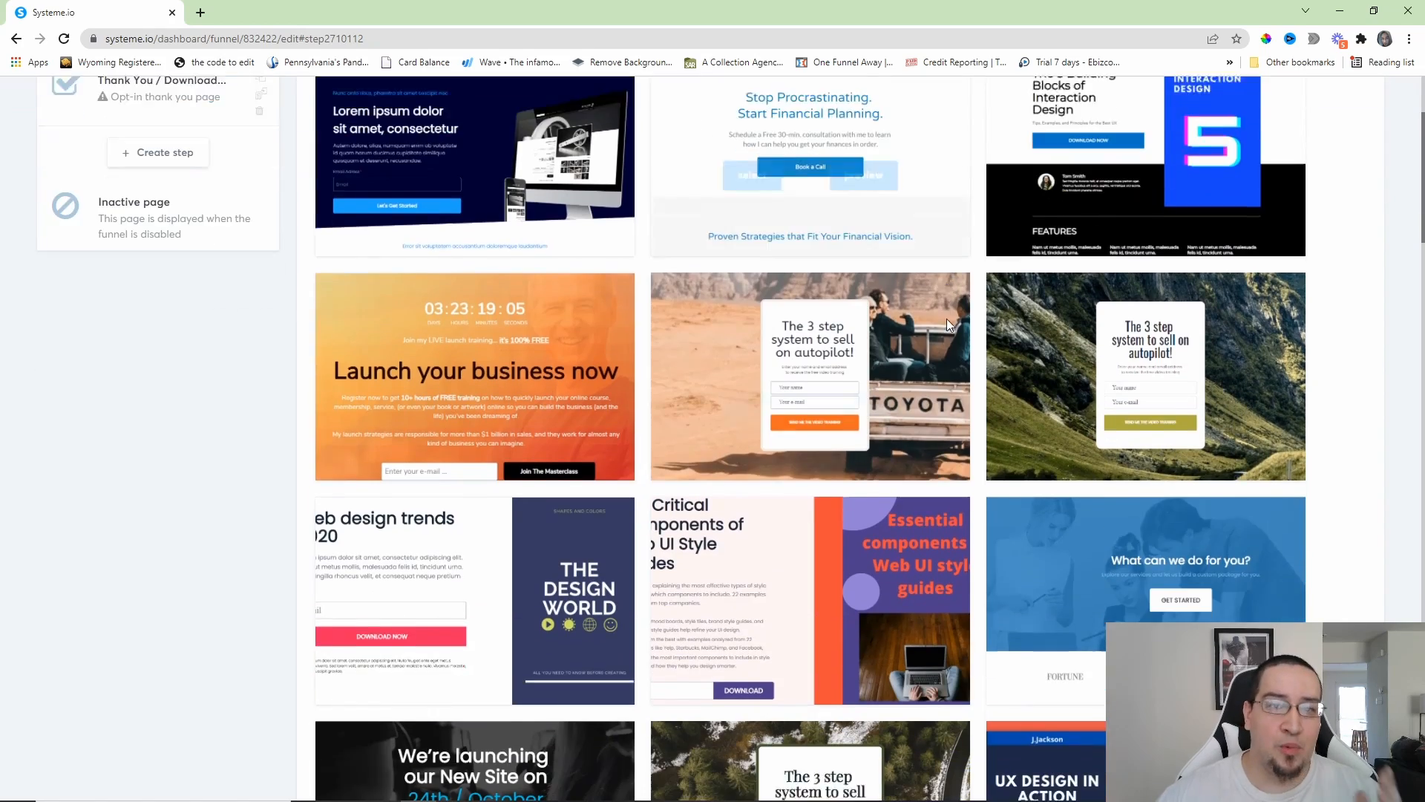
{"action": "scroll", "coordinate": [949, 336], "scroll_direction": "down", "scroll_amount": 8}
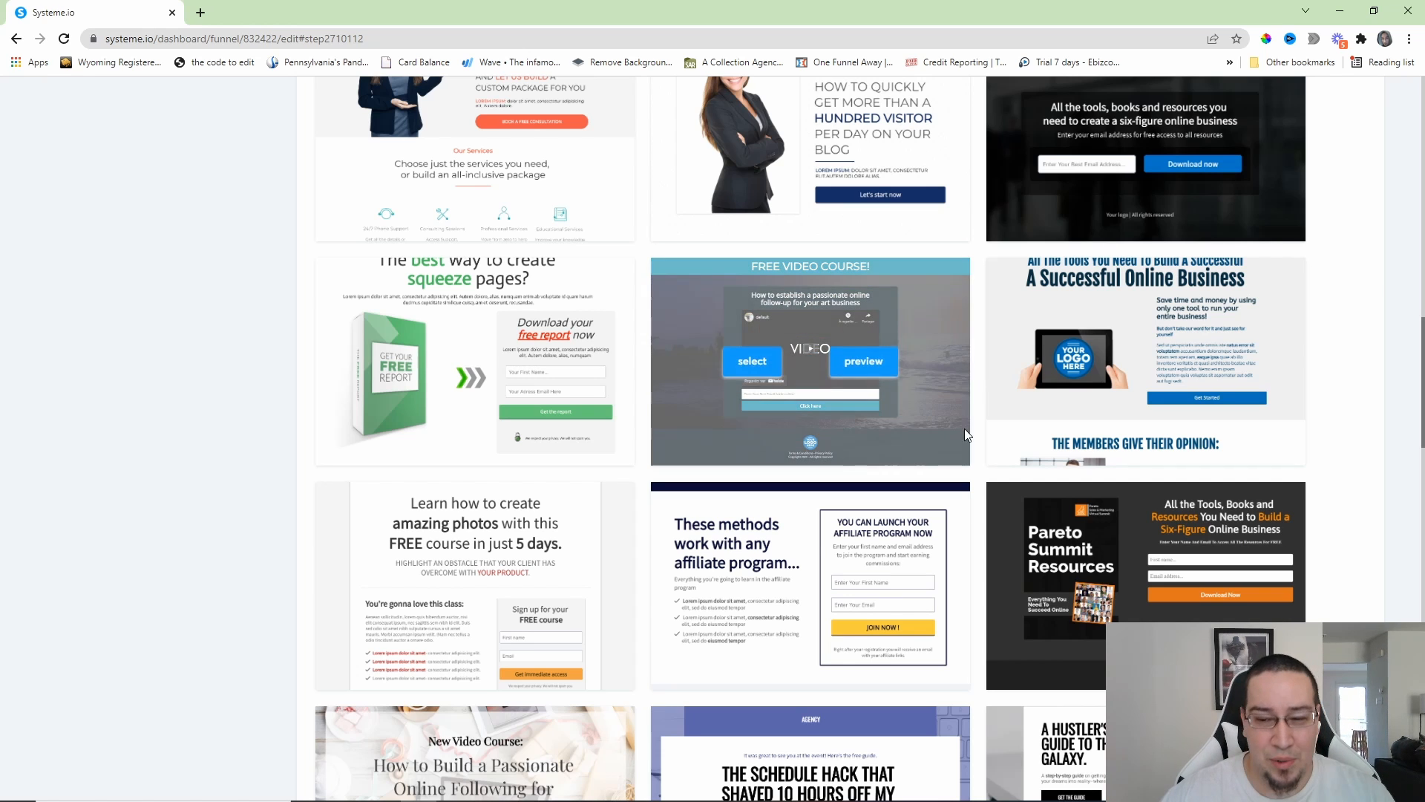
{"action": "scroll", "coordinate": [961, 425], "scroll_direction": "down", "scroll_amount": 3}
{"action": "scroll", "coordinate": [989, 483], "scroll_direction": "down", "scroll_amount": 3}
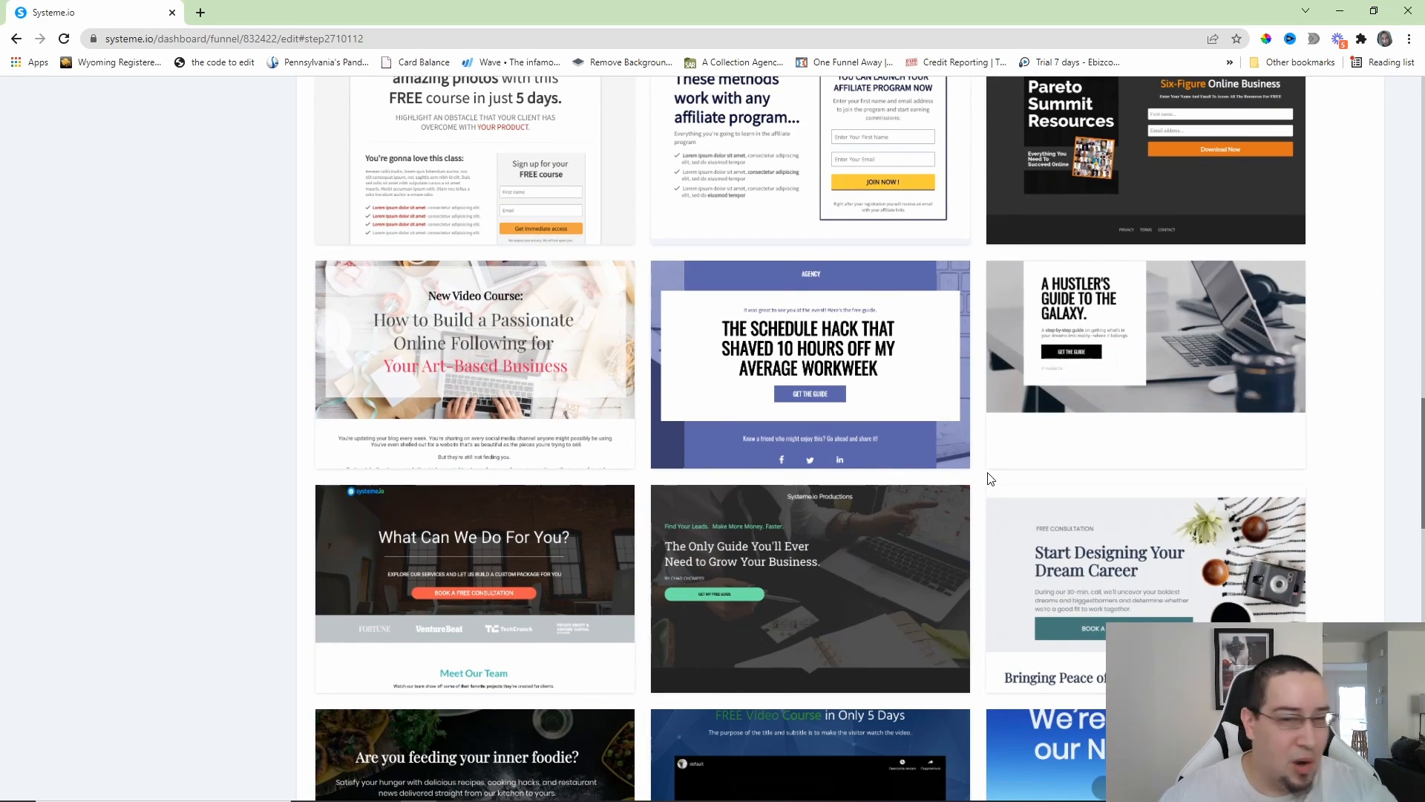
{"action": "scroll", "coordinate": [989, 485], "scroll_direction": "down", "scroll_amount": 3}
{"action": "scroll", "coordinate": [988, 478], "scroll_direction": "down", "scroll_amount": 2}
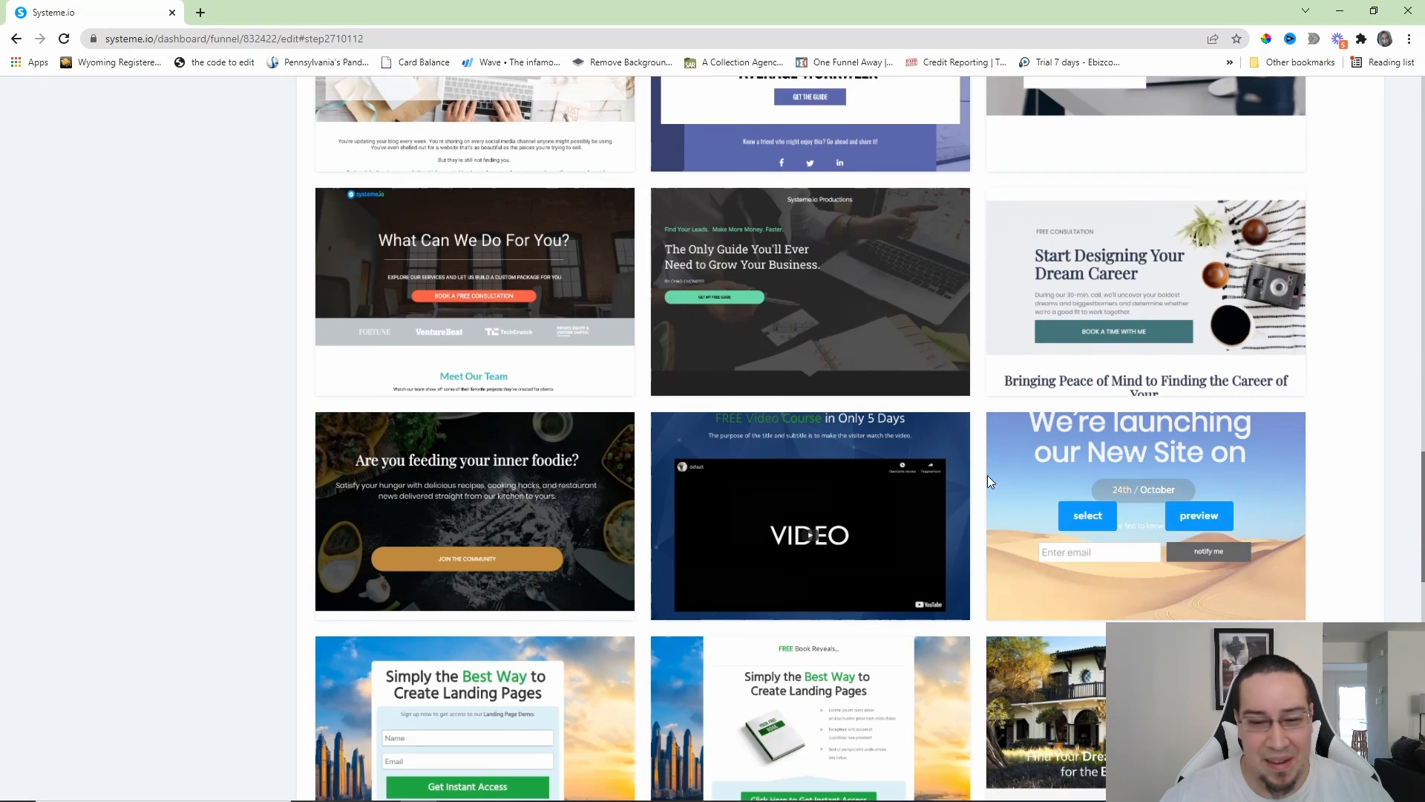
{"action": "scroll", "coordinate": [988, 475], "scroll_direction": "down", "scroll_amount": 5}
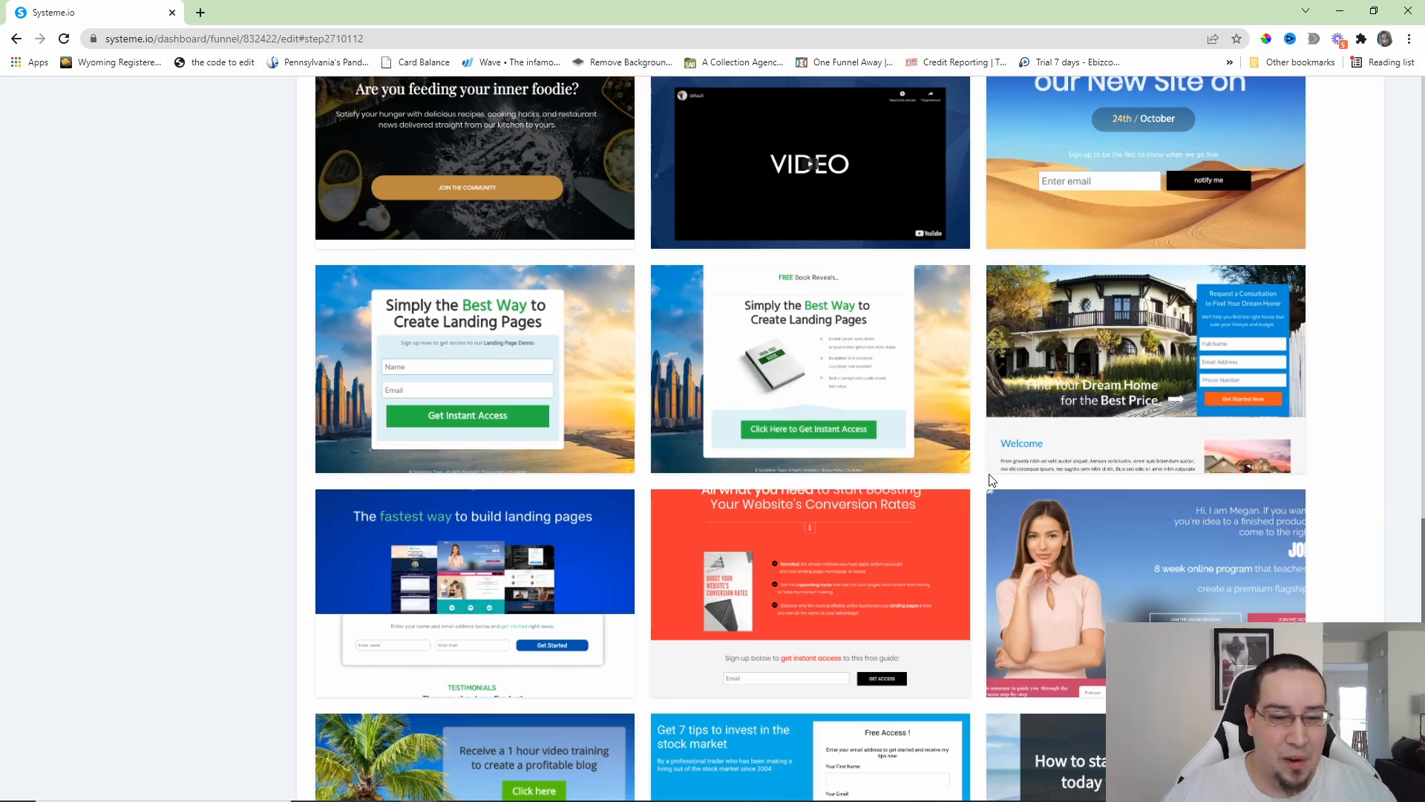
{"action": "scroll", "coordinate": [992, 479], "scroll_direction": "down", "scroll_amount": 7}
{"action": "scroll", "coordinate": [974, 448], "scroll_direction": "down", "scroll_amount": 2}
{"action": "scroll", "coordinate": [968, 443], "scroll_direction": "up", "scroll_amount": 20}
{"action": "scroll", "coordinate": [972, 443], "scroll_direction": "up", "scroll_amount": 15}
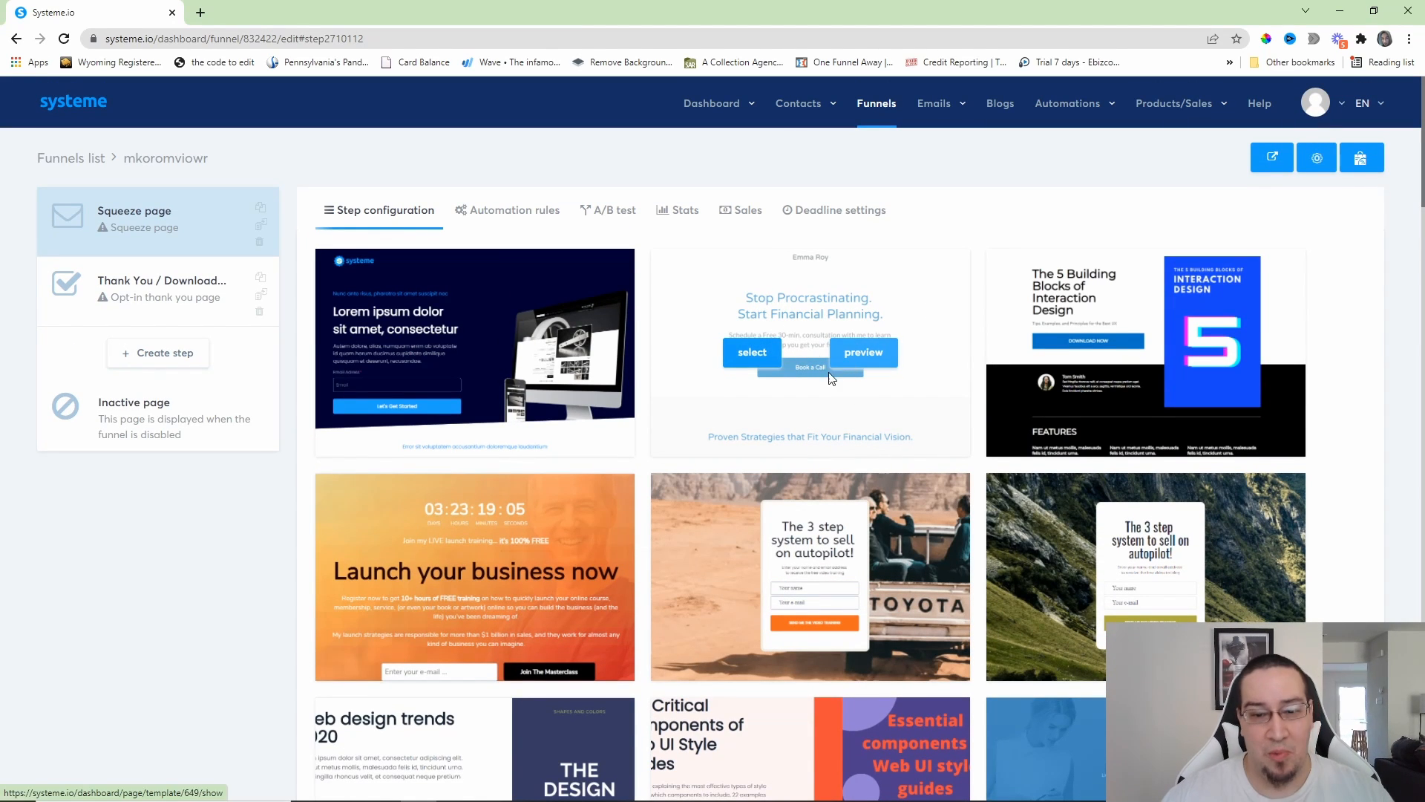
- Choose the "Stop Procrastinating. Start Financial Planning." template for the squeeze page and open the page for editing
{"action": "left_click", "coordinate": [783, 357]}
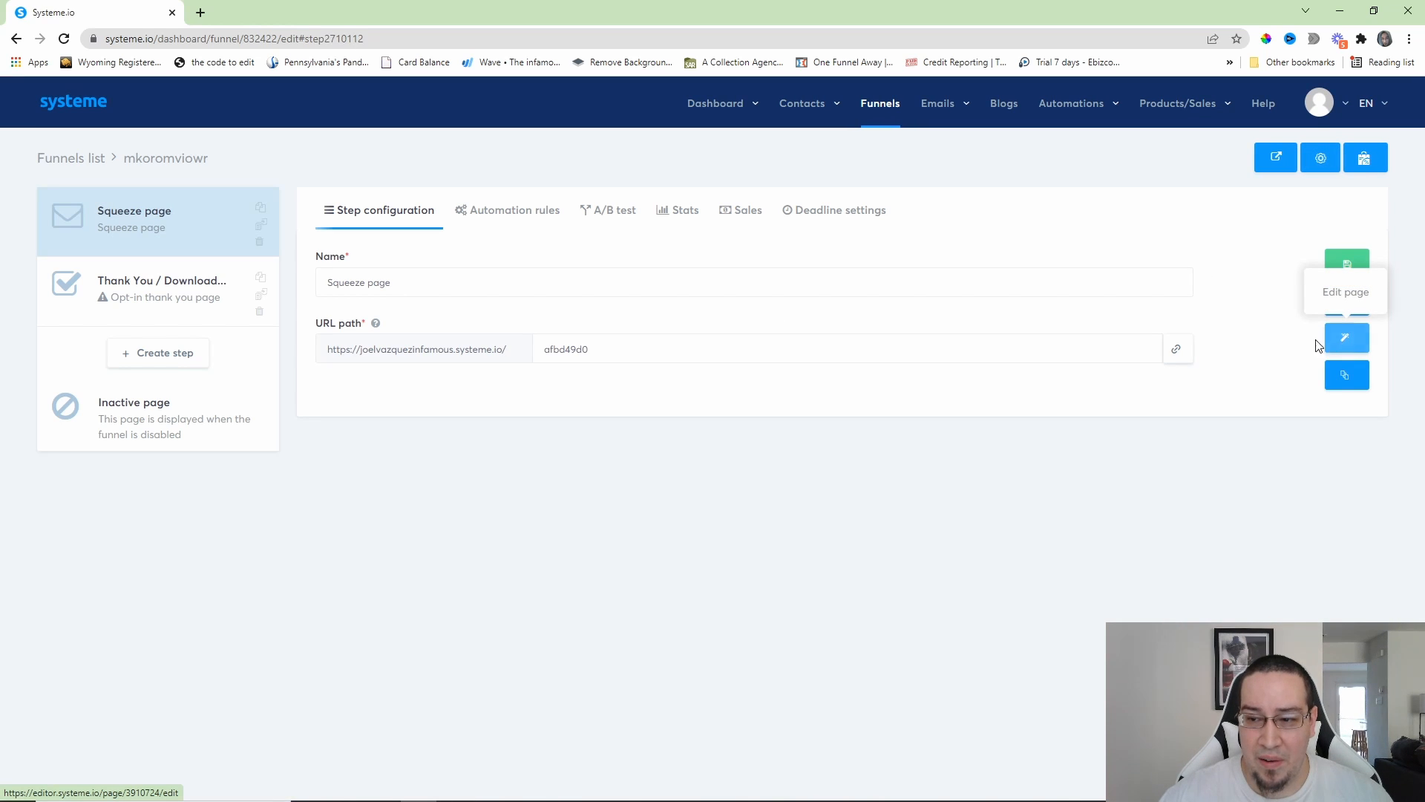
{"action": "left_click", "coordinate": [1347, 344]}
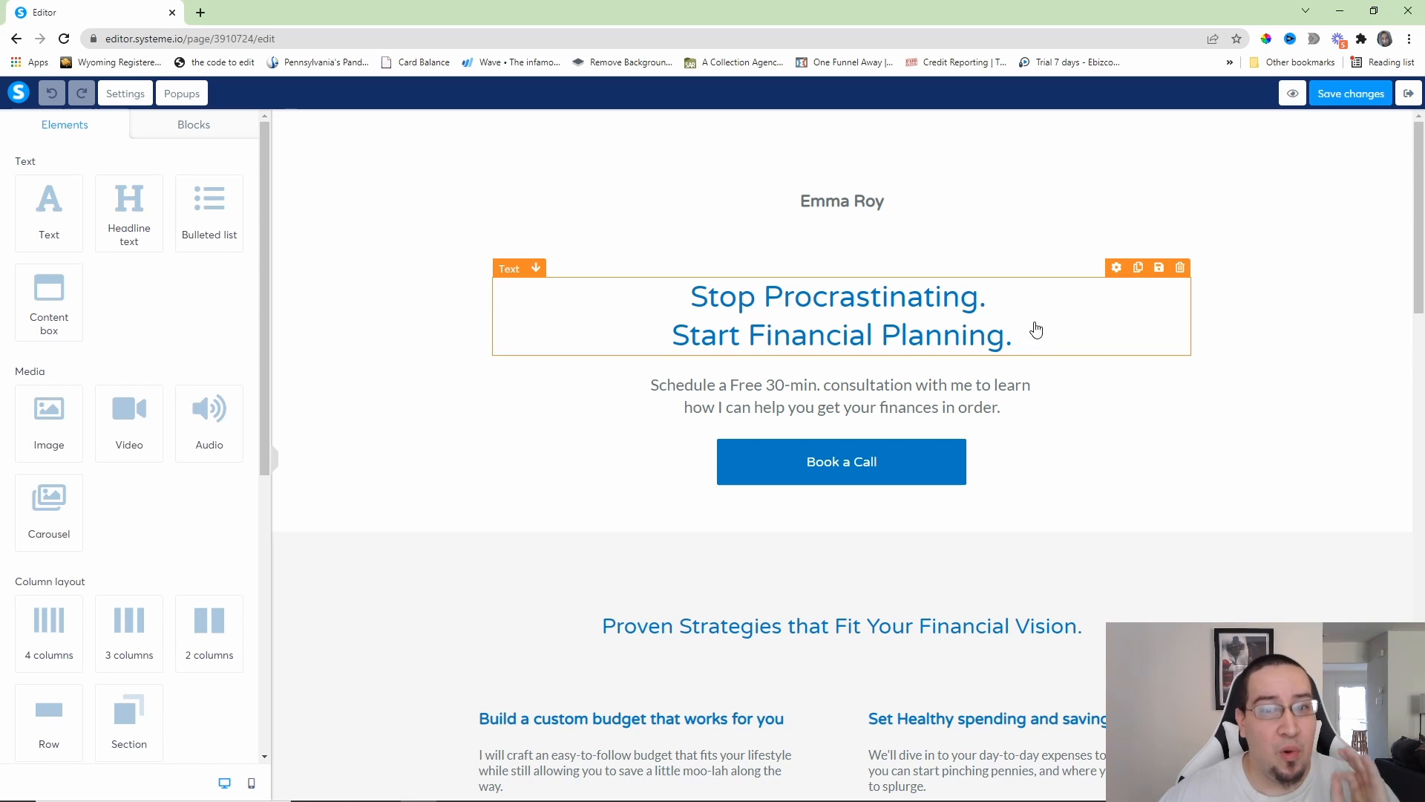
- Clear the "Stop Procrastinating. Start Financial Planning." headline text on the squeeze page
{"action": "left_click", "coordinate": [1011, 346]}
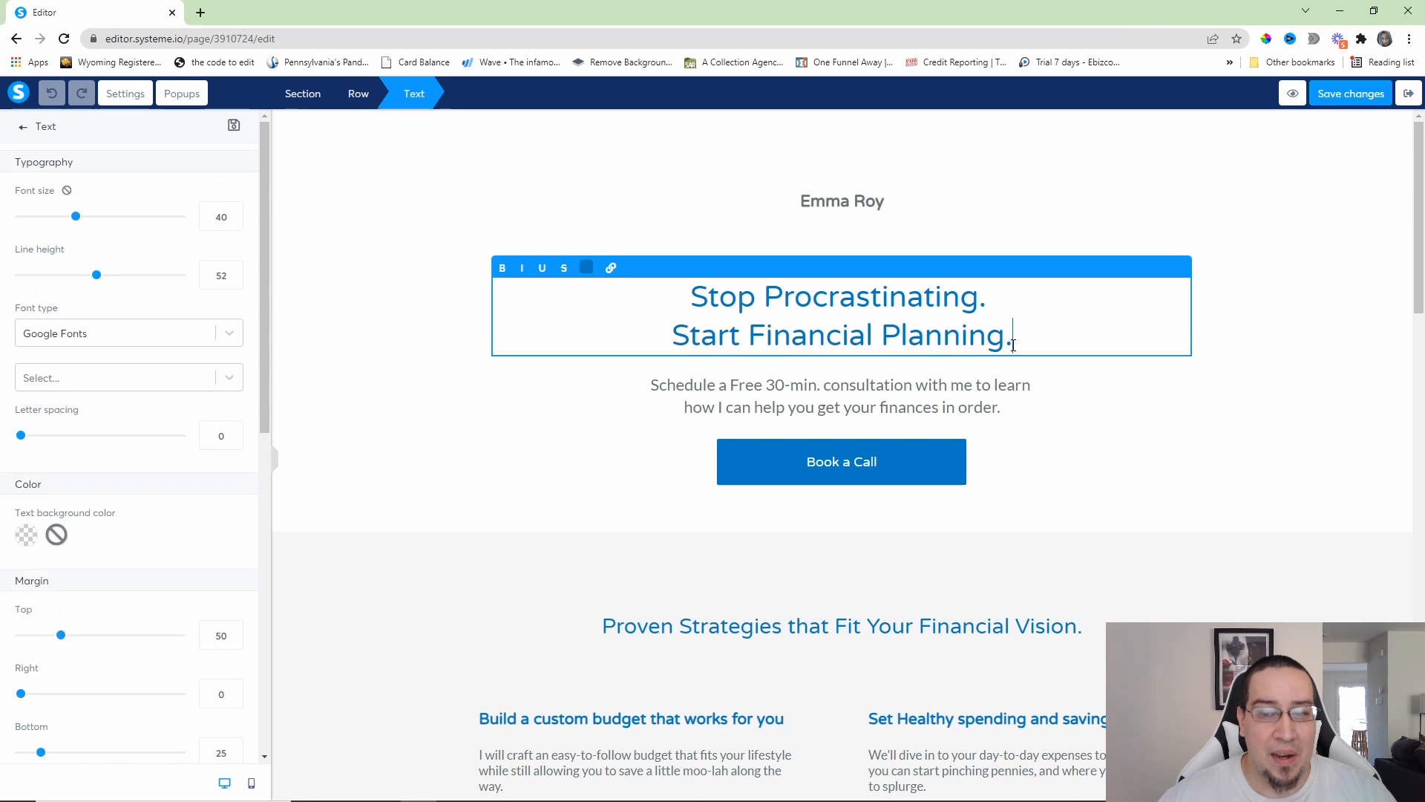
{"action": "triple_click", "coordinate": [1015, 345]}
{"action": "key", "text": "BackSpace"}
{"action": "key", "text": "BackSpace"}
{"action": "key", "text": "BackSpace"}
{"action": "key", "text": "BackSpace"}
{"action": "key", "text": "BackSpace"}
{"action": "key", "text": "BackSpace"}
{"action": "key", "text": "BackSpace"}
{"action": "key", "text": "BackSpace"}
{"action": "key", "text": "BackSpace"}
{"action": "key", "text": "BackSpace"}
{"action": "key", "text": "BackSpace"}
{"action": "key", "text": "BackSpace"}
{"action": "key", "text": "BackSpace"}
{"action": "key", "text": "BackSpace"}
{"action": "key", "text": "BackSpace"}
{"action": "key", "text": "BackSpace"}
{"action": "key", "text": "BackSpace"}
{"action": "key", "text": "BackSpace"}
{"action": "key", "text": "BackSpace"}
{"action": "key", "text": "BackSpace"}
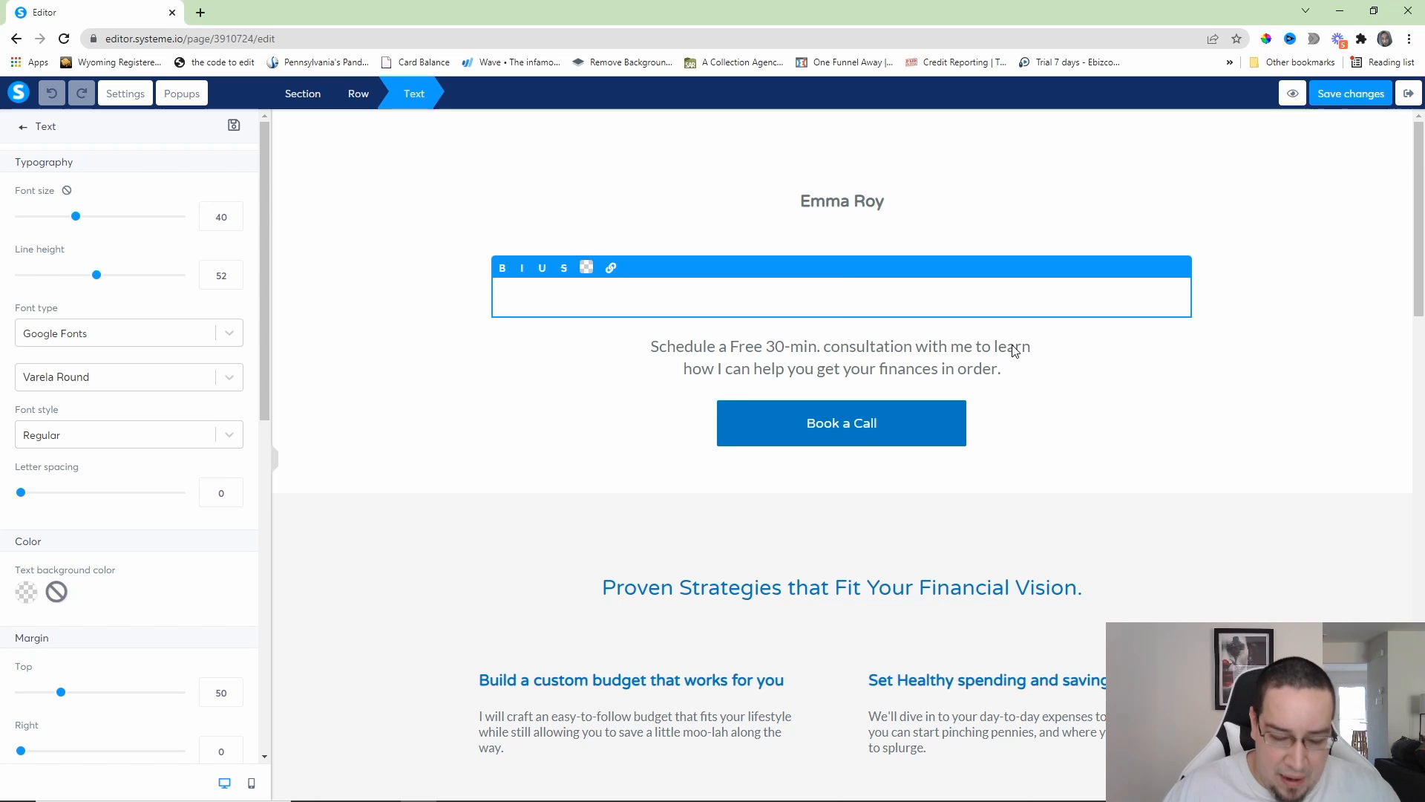
- Write "find out how to quit your 9-5 by clicking the link below..." in the empty headline
{"action": "type", "text": "find o"}
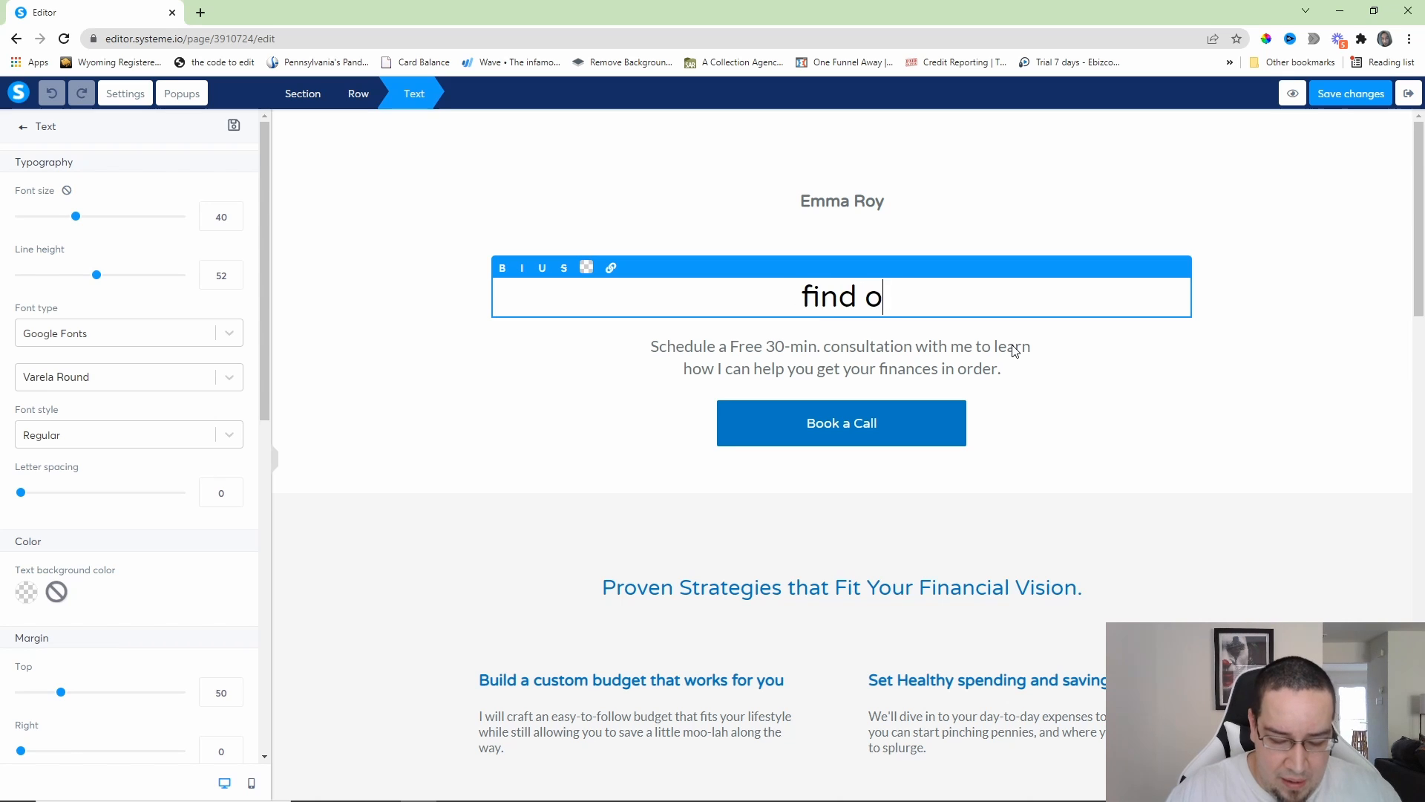
{"action": "type", "text": "ut how to qui"}
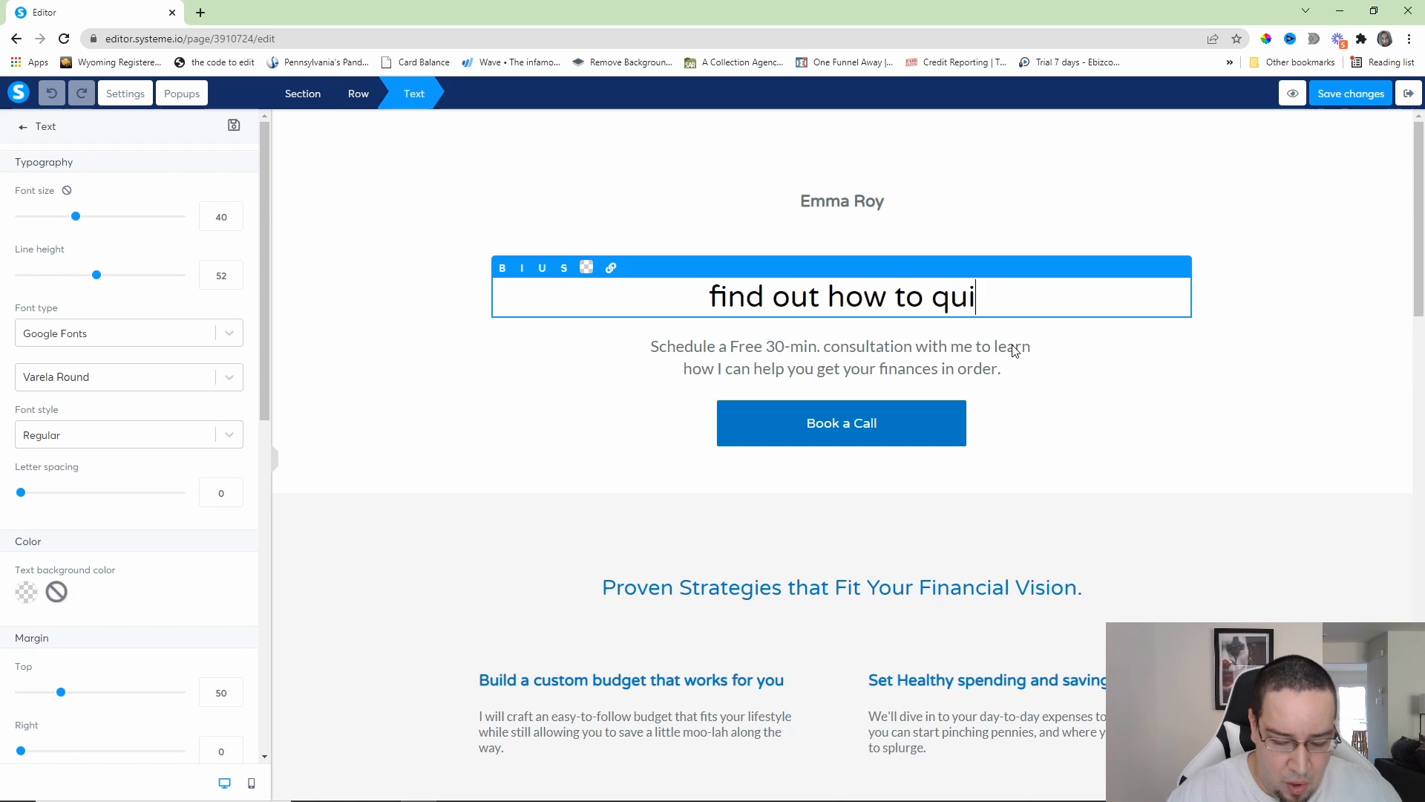
{"action": "type", "text": "t your 8"}
{"action": "key", "text": "BackSpace"}
{"action": "type", "text": "905"}
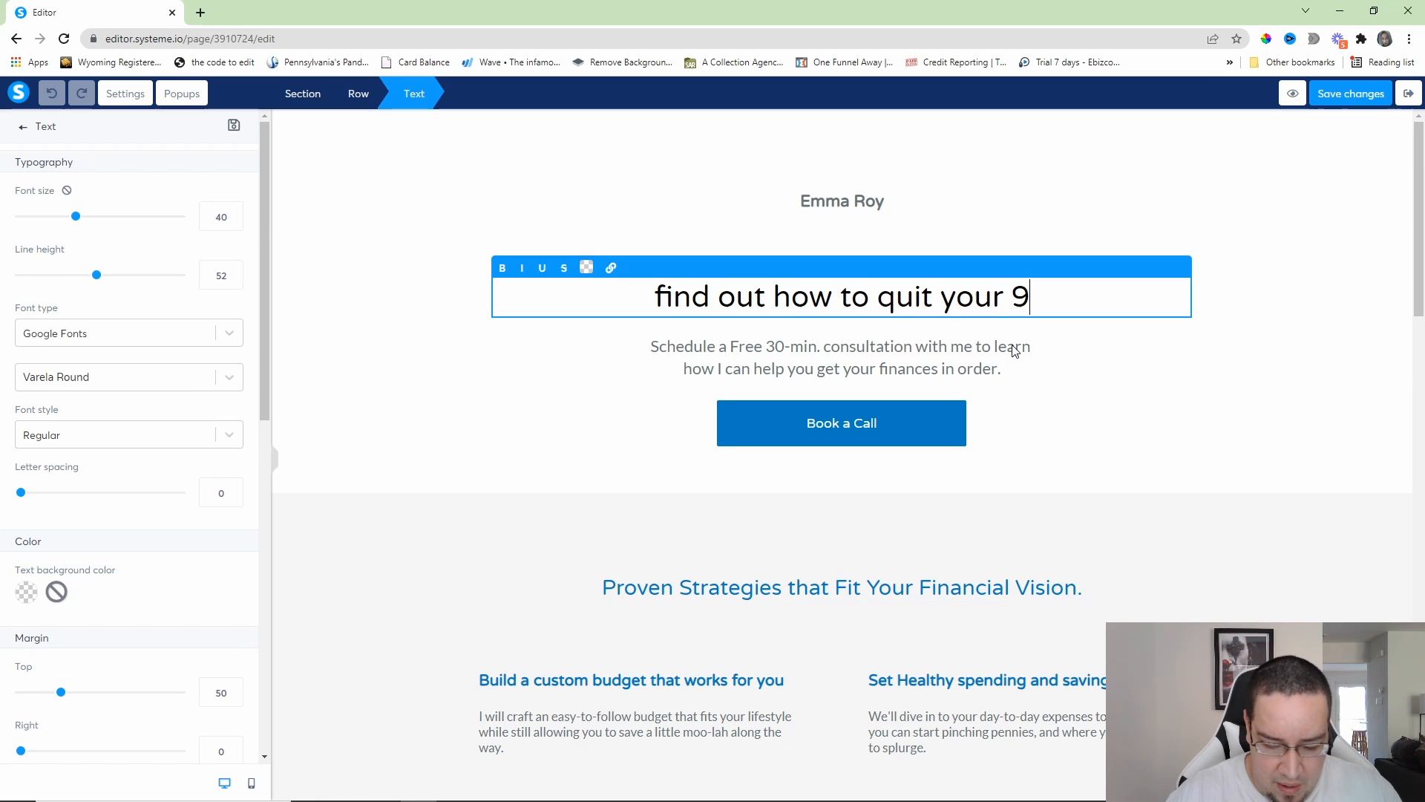
{"action": "key", "text": "BackSpace"}
{"action": "key", "text": "BackSpace"}
{"action": "type", "text": "-"}
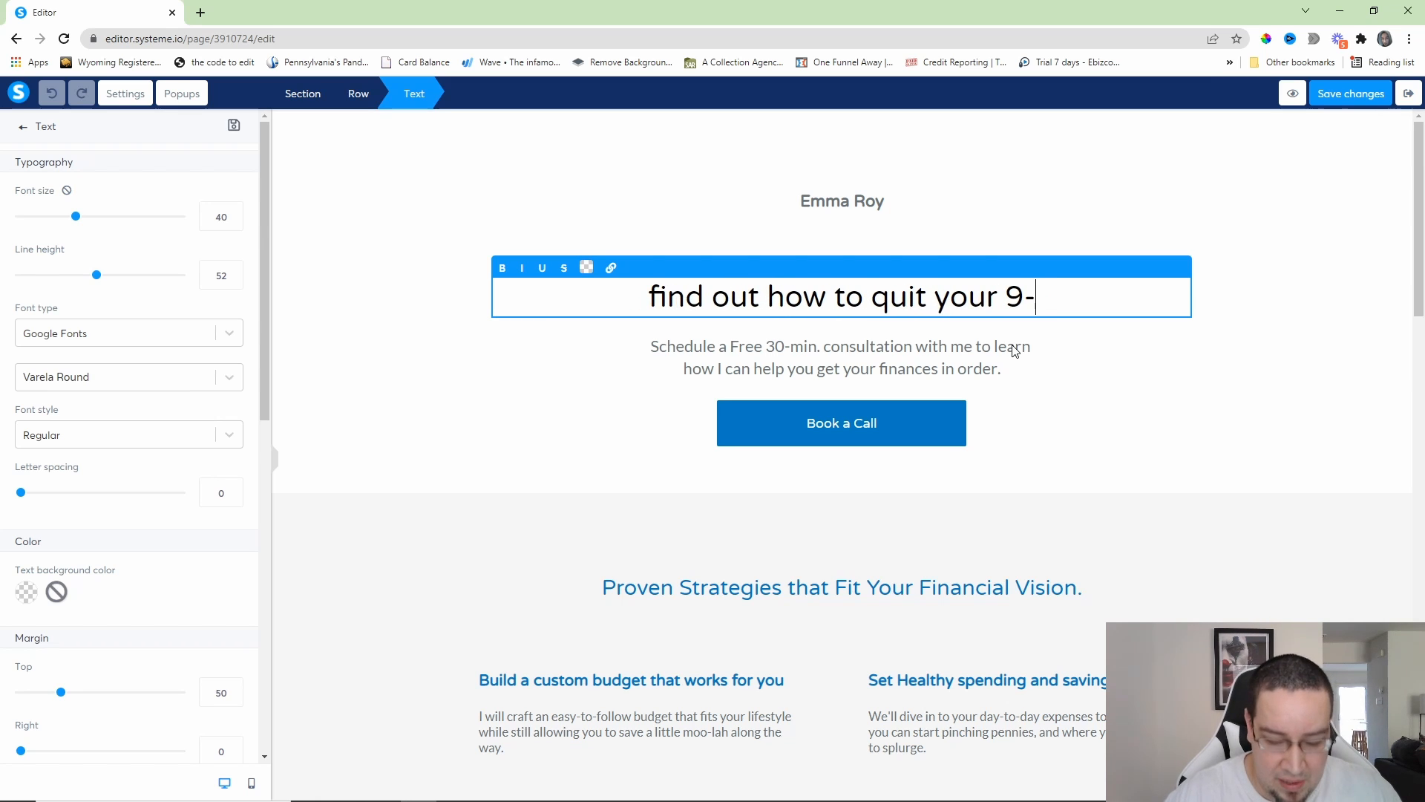
{"action": "type", "text": "5 b"}
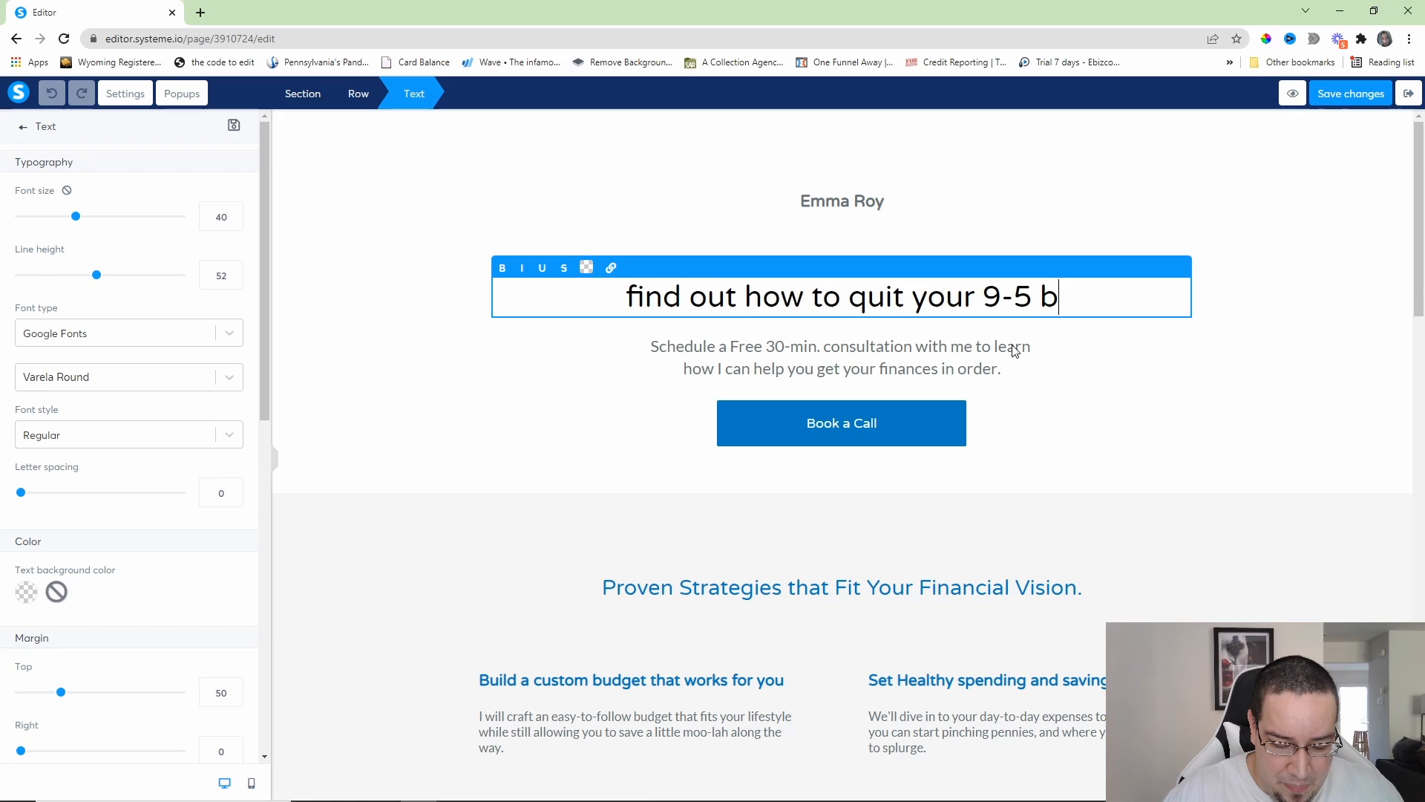
{"action": "type", "text": "y clicking the "}
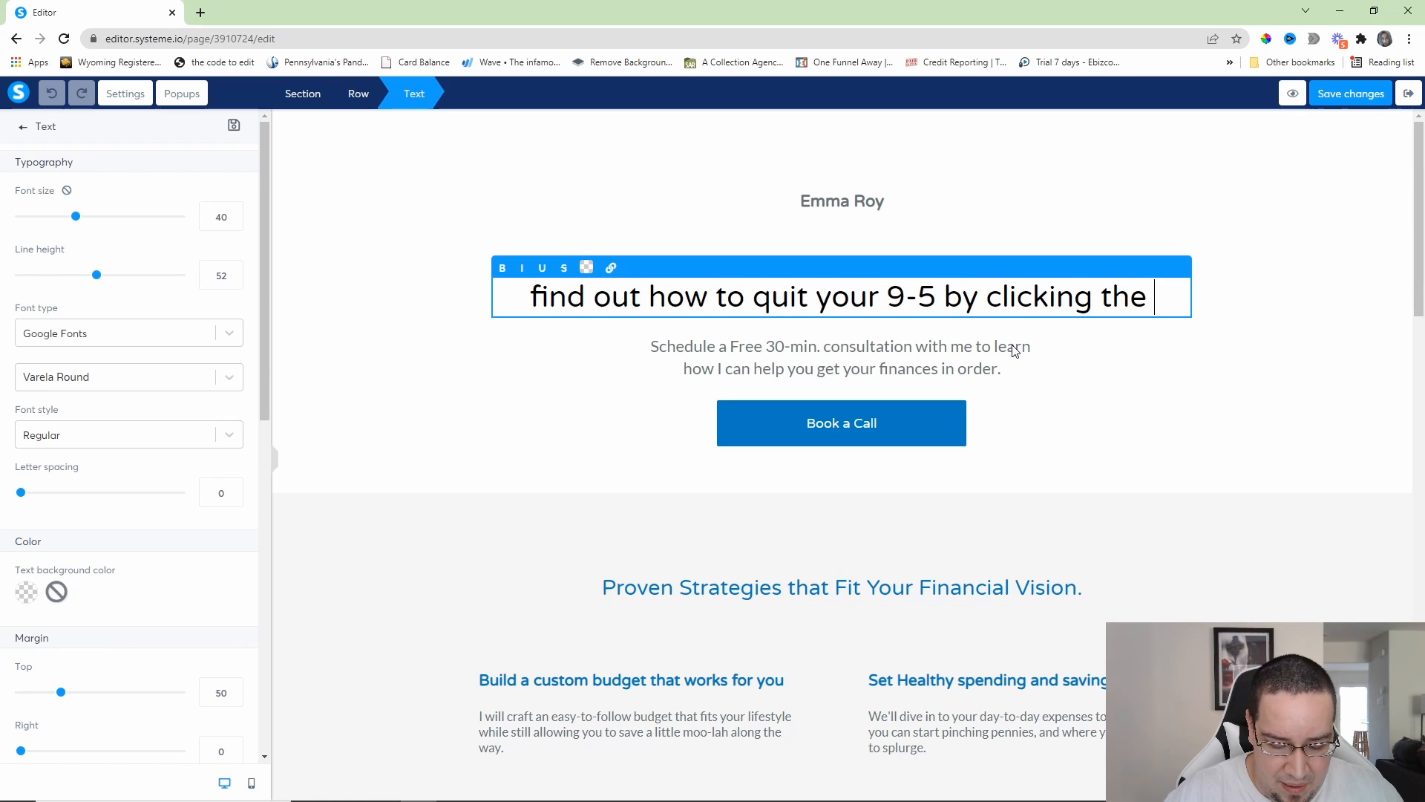
{"action": "type", "text": "link below"}
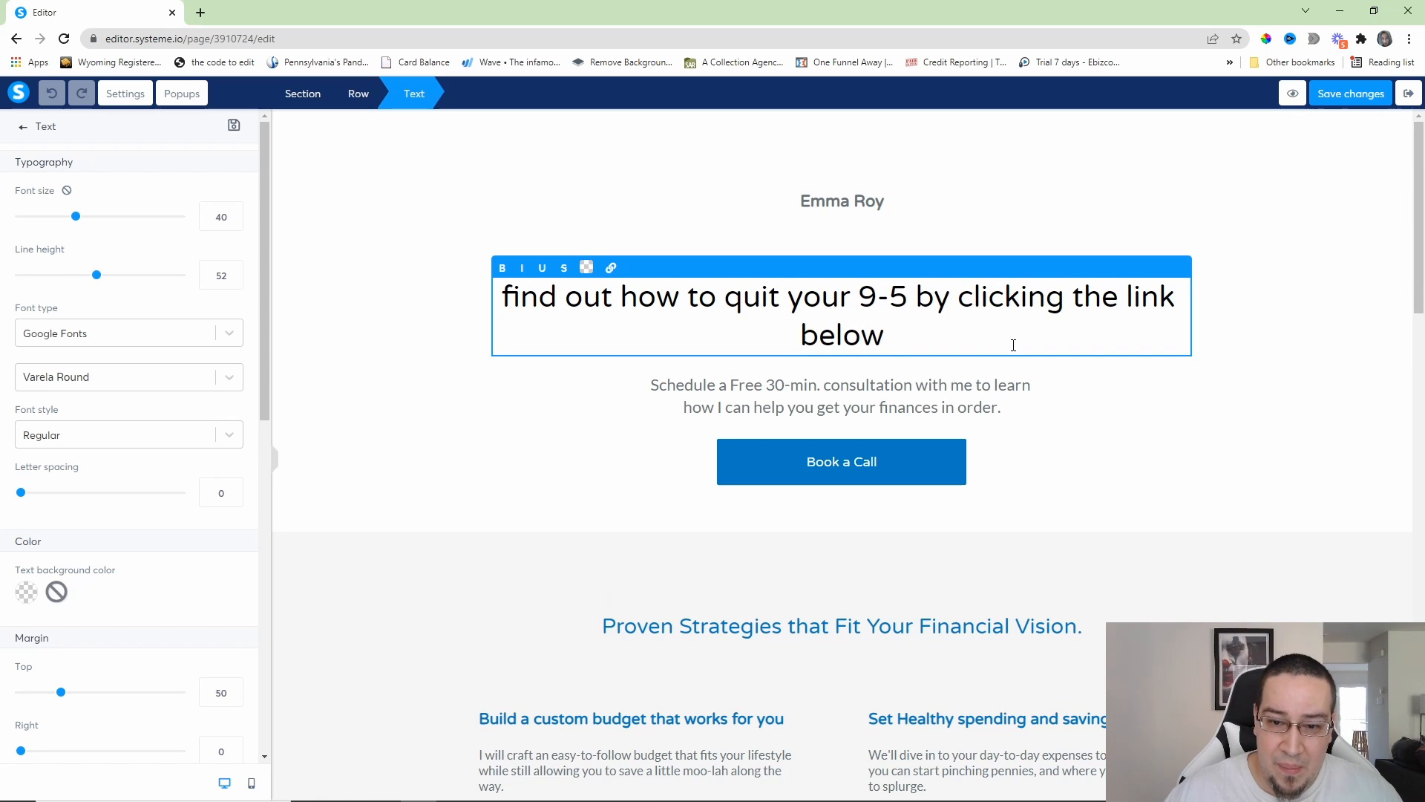
{"action": "type", "text": "..."}
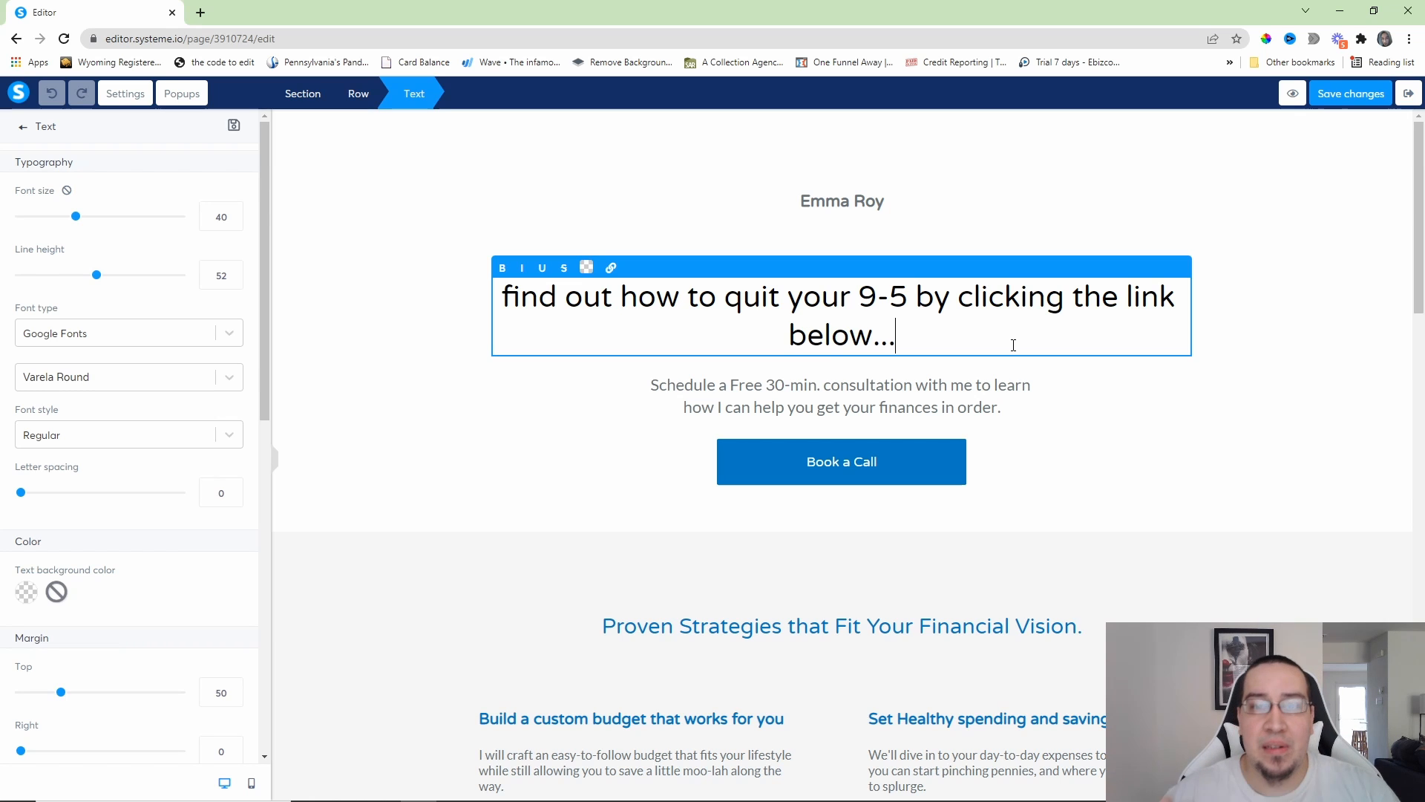
- Delete the entire "find out how to quit your 9-5" text from the headline
{"action": "key", "text": "BackSpace"}
{"action": "key", "text": "BackSpace"}
{"action": "key", "text": "BackSpace"}
{"action": "key", "text": "BackSpace"}
{"action": "key", "text": "BackSpace"}
{"action": "key", "text": "BackSpace"}
{"action": "key", "text": "BackSpace"}
{"action": "key", "text": "BackSpace"}
{"action": "key", "text": "BackSpace"}
{"action": "key", "text": "BackSpace"}
{"action": "key", "text": "BackSpace"}
{"action": "key", "text": "BackSpace"}
{"action": "key", "text": "BackSpace"}
{"action": "key", "text": "BackSpace"}
{"action": "key", "text": "BackSpace"}
{"action": "key", "text": "BackSpace"}
{"action": "key", "text": "BackSpace"}
{"action": "key", "text": "BackSpace"}
{"action": "key", "text": "BackSpace"}
{"action": "key", "text": "BackSpace"}
{"action": "key", "text": "BackSpace"}
{"action": "key", "text": "BackSpace"}
{"action": "key", "text": "BackSpace"}
{"action": "key", "text": "BackSpace"}
{"action": "key", "text": "BackSpace"}
{"action": "key", "text": "BackSpace"}
{"action": "key", "text": "BackSpace"}
{"action": "key", "text": "BackSpace"}
{"action": "key", "text": "BackSpace"}
{"action": "key", "text": "BackSpace"}
{"action": "key", "text": "BackSpace"}
{"action": "key", "text": "BackSpace"}
{"action": "key", "text": "BackSpace"}
{"action": "key", "text": "BackSpace"}
{"action": "key", "text": "BackSpace"}
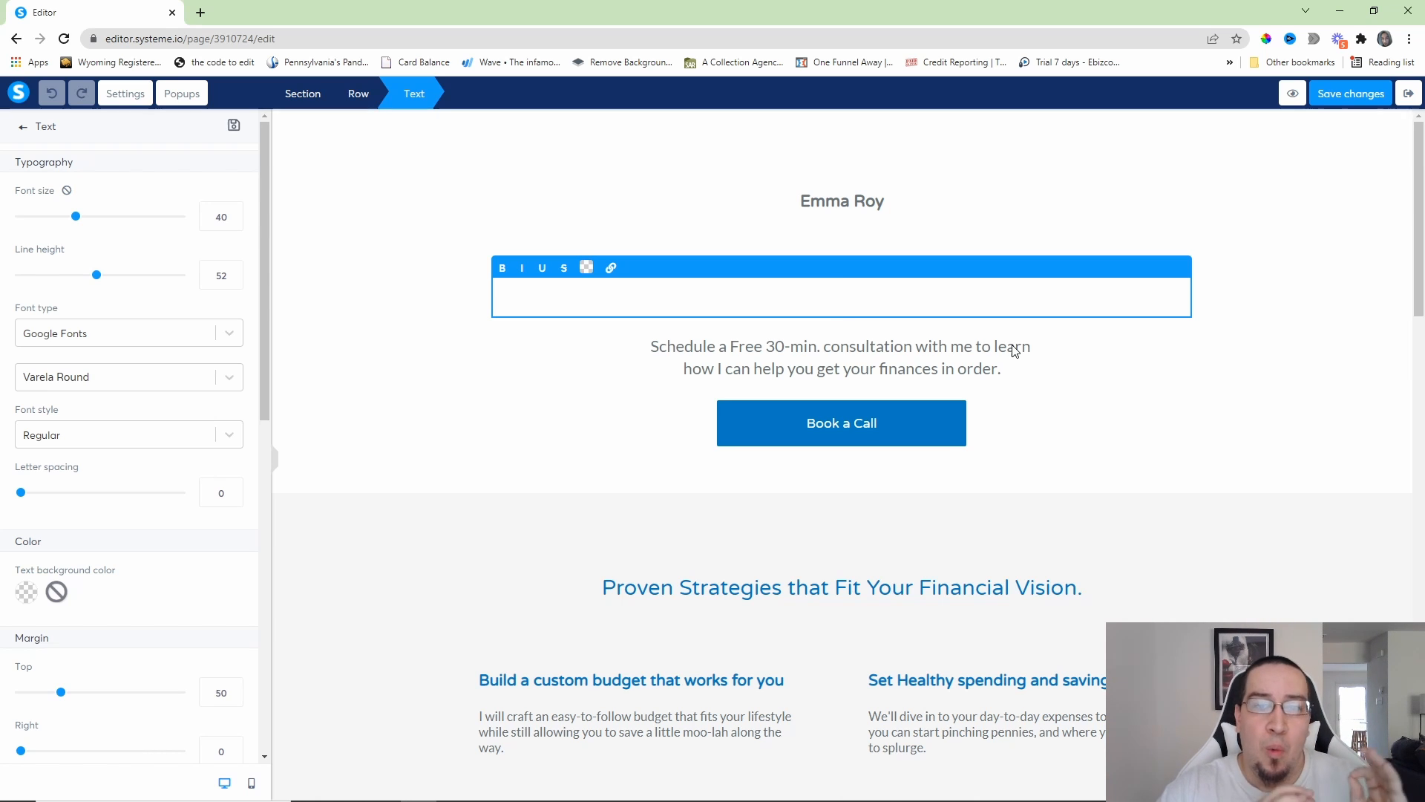
- Write the headline "you've never heard of this secret technique for making money online without tech skills, making content, or running ads."
{"action": "type", "text": "you've never heard of "}
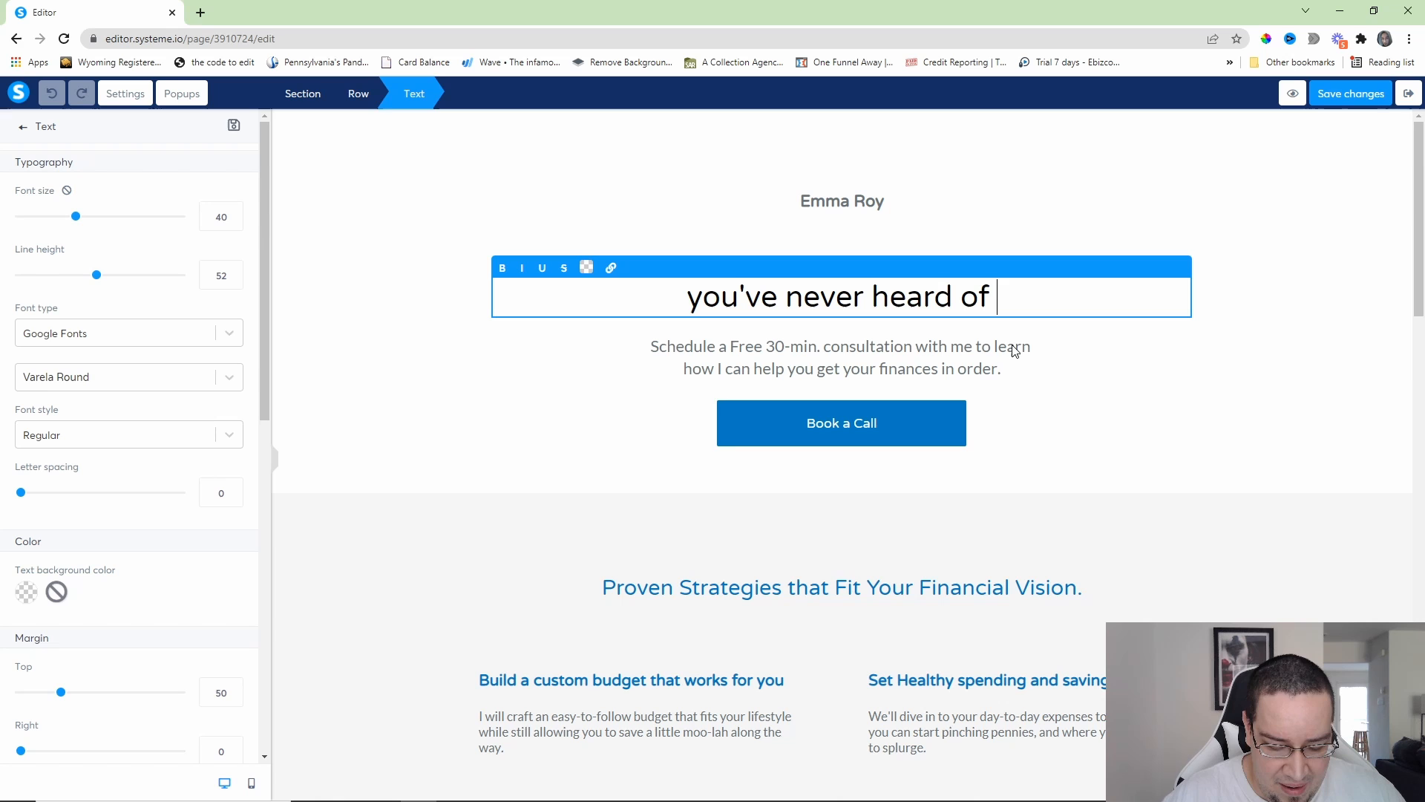
{"action": "type", "text": "this secret"}
{"action": "type", "text": " techniq"}
{"action": "key", "text": "BackSpace"}
{"action": "type", "text": "niqu"}
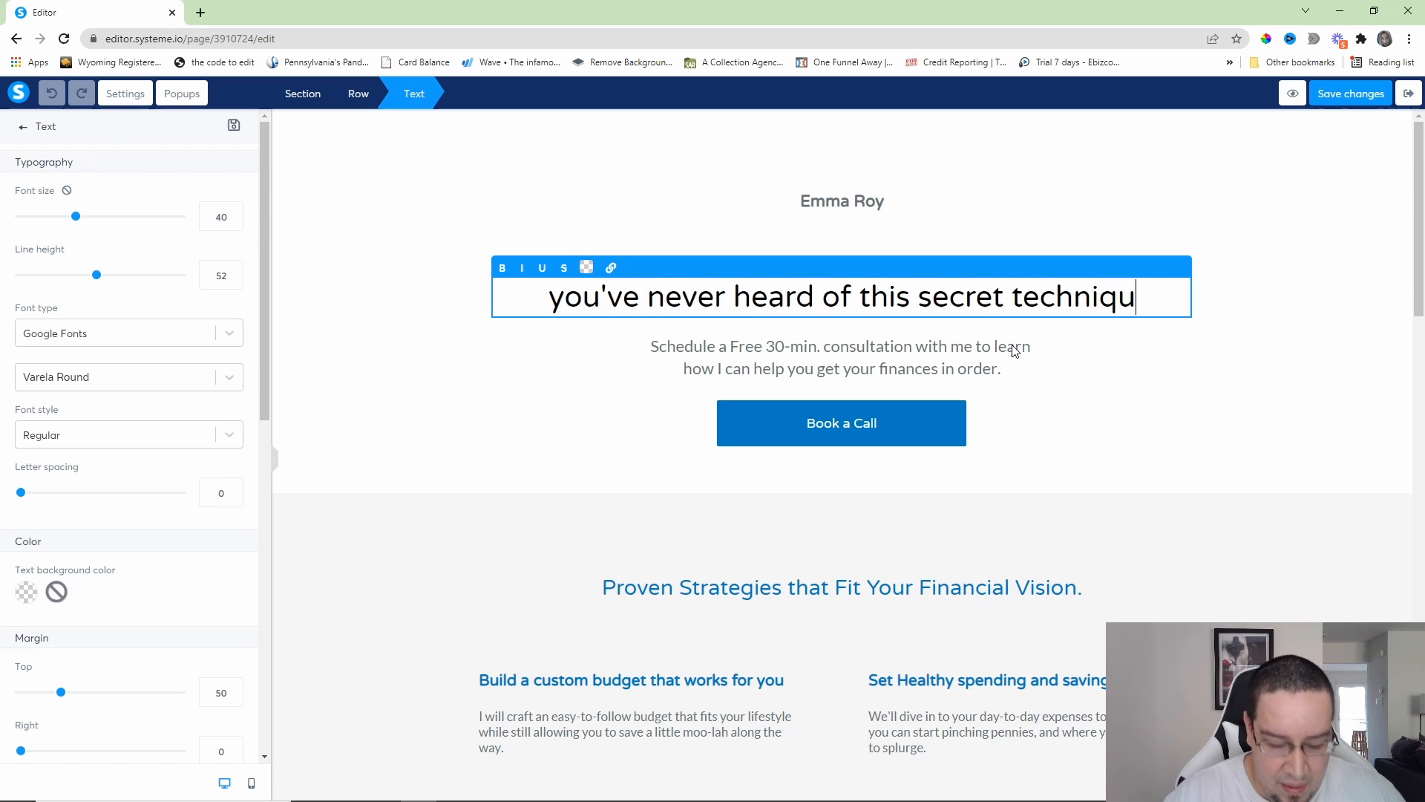
{"action": "type", "text": "e for"}
{"action": "key", "text": "BackSpace"}
{"action": "type", "text": "for "}
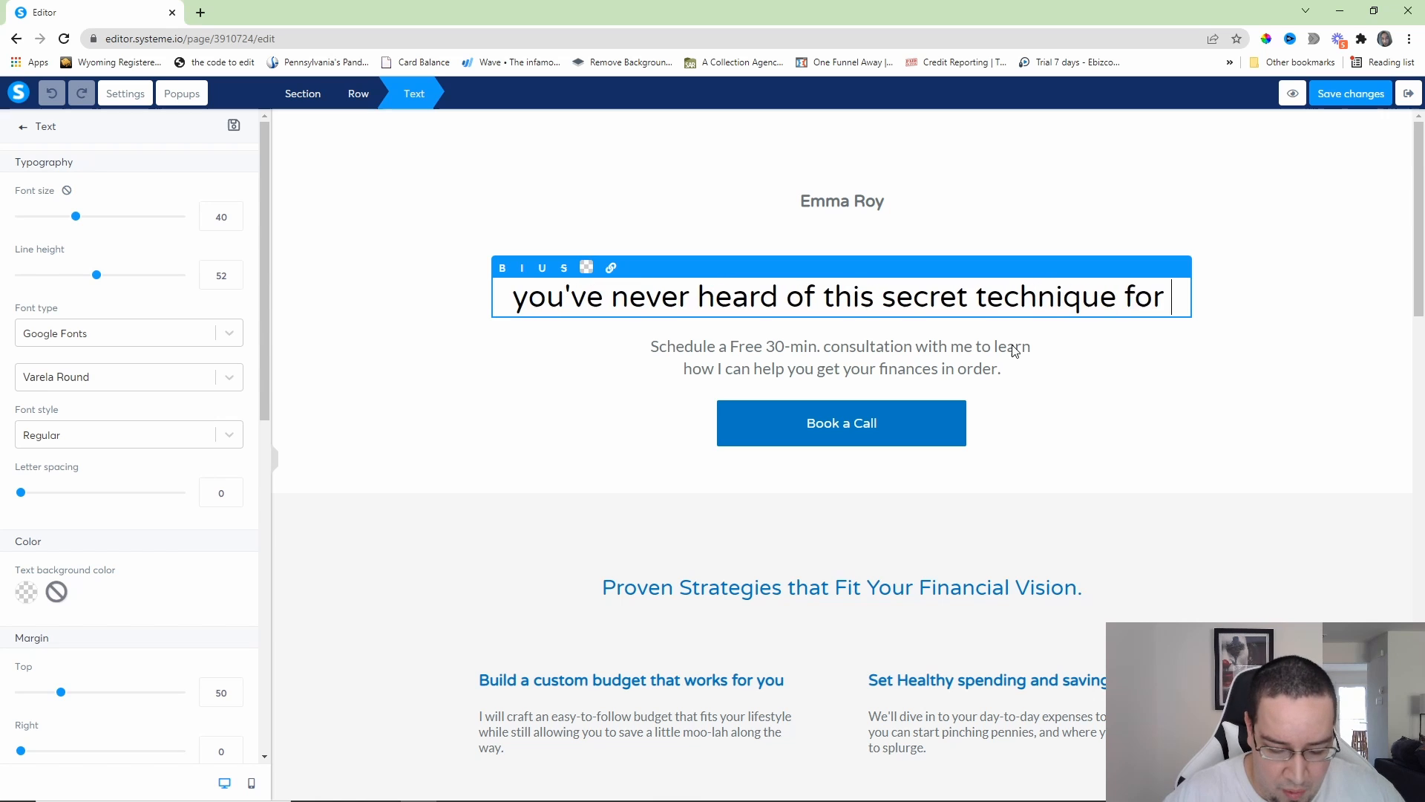
{"action": "type", "text": "making money online without tech skills, "}
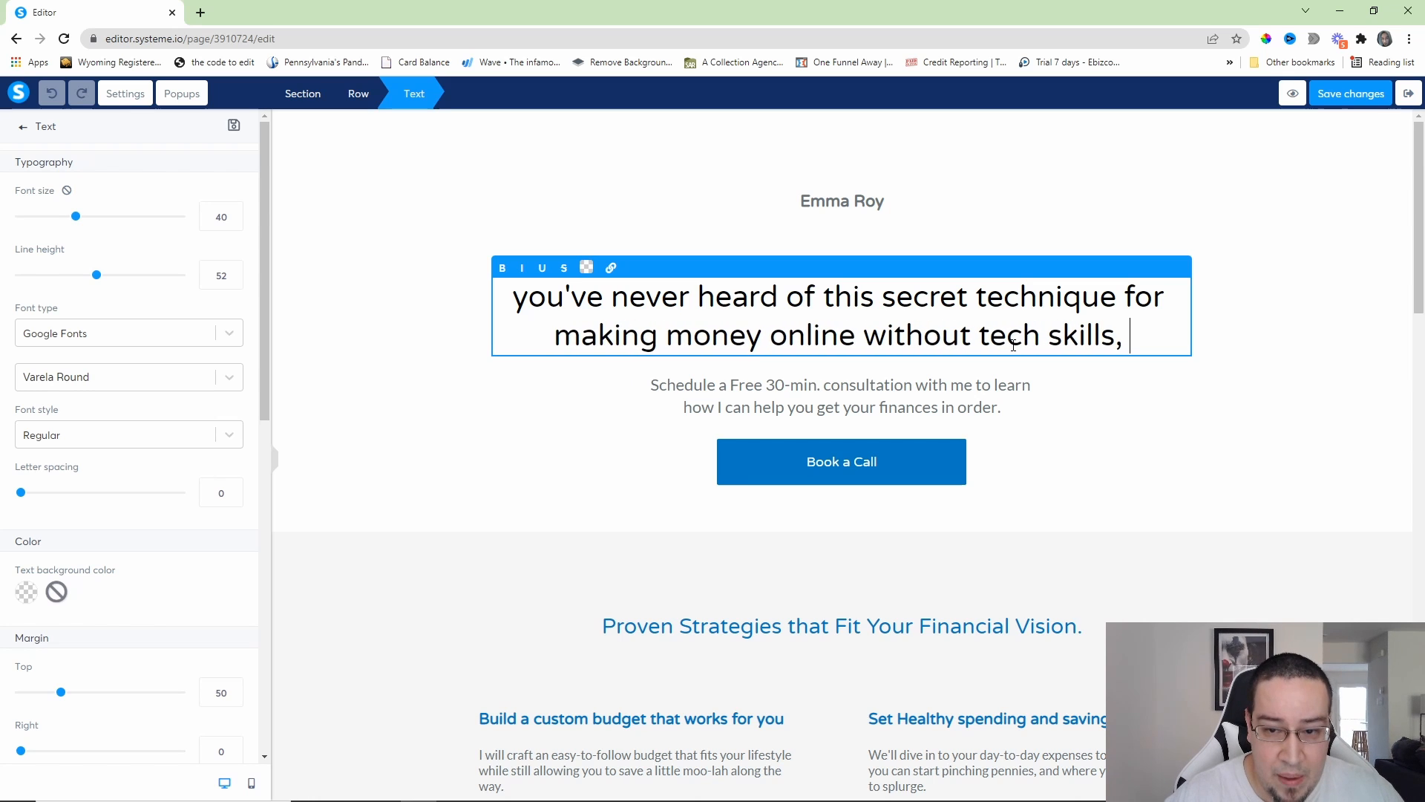
{"action": "type", "text": "making content, or runnigns ad"}
{"action": "key", "text": "BackSpace"}
{"action": "key", "text": "BackSpace"}
{"action": "key", "text": "BackSpace"}
{"action": "key", "text": "BackSpace"}
{"action": "key", "text": "BackSpace"}
{"action": "key", "text": "BackSpace"}
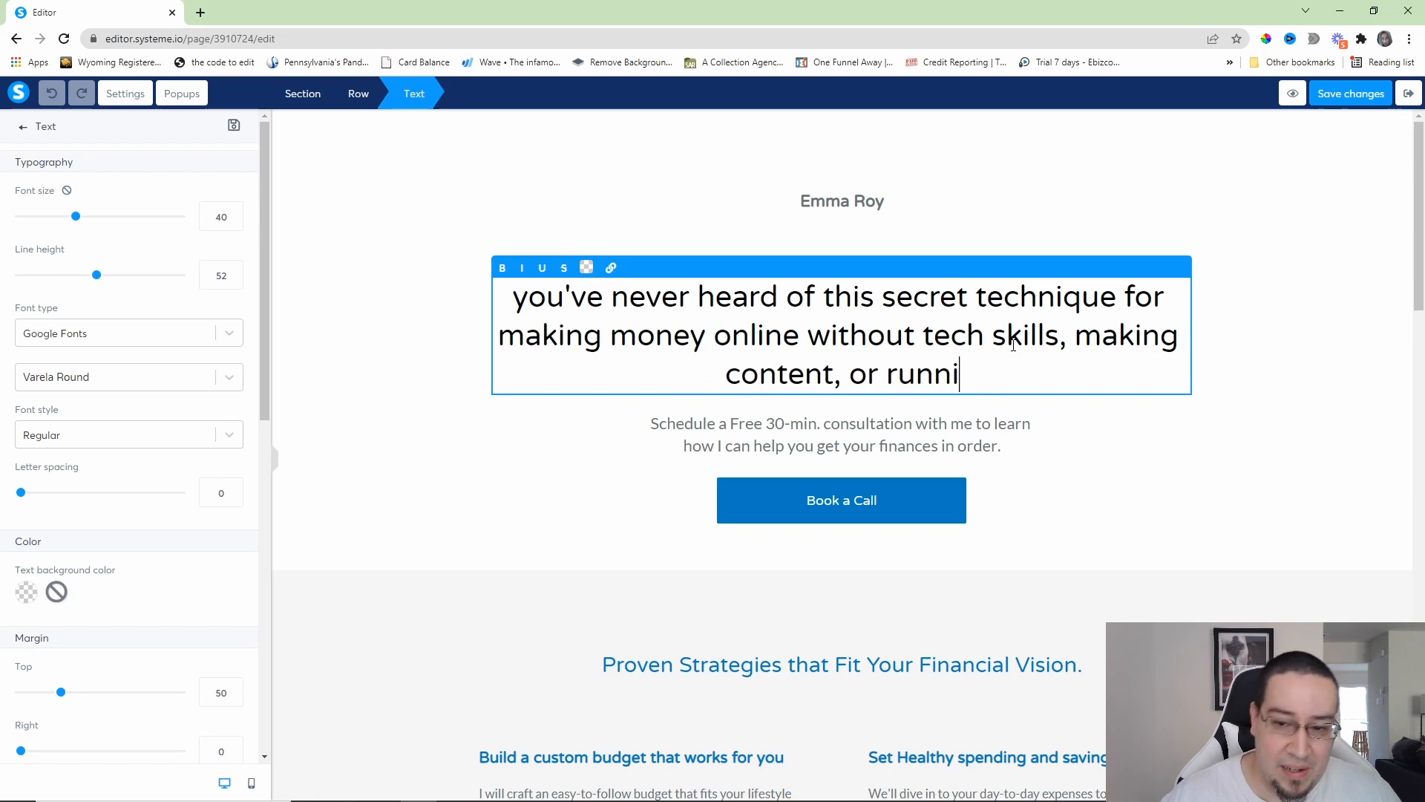
{"action": "type", "text": "ng ads."}
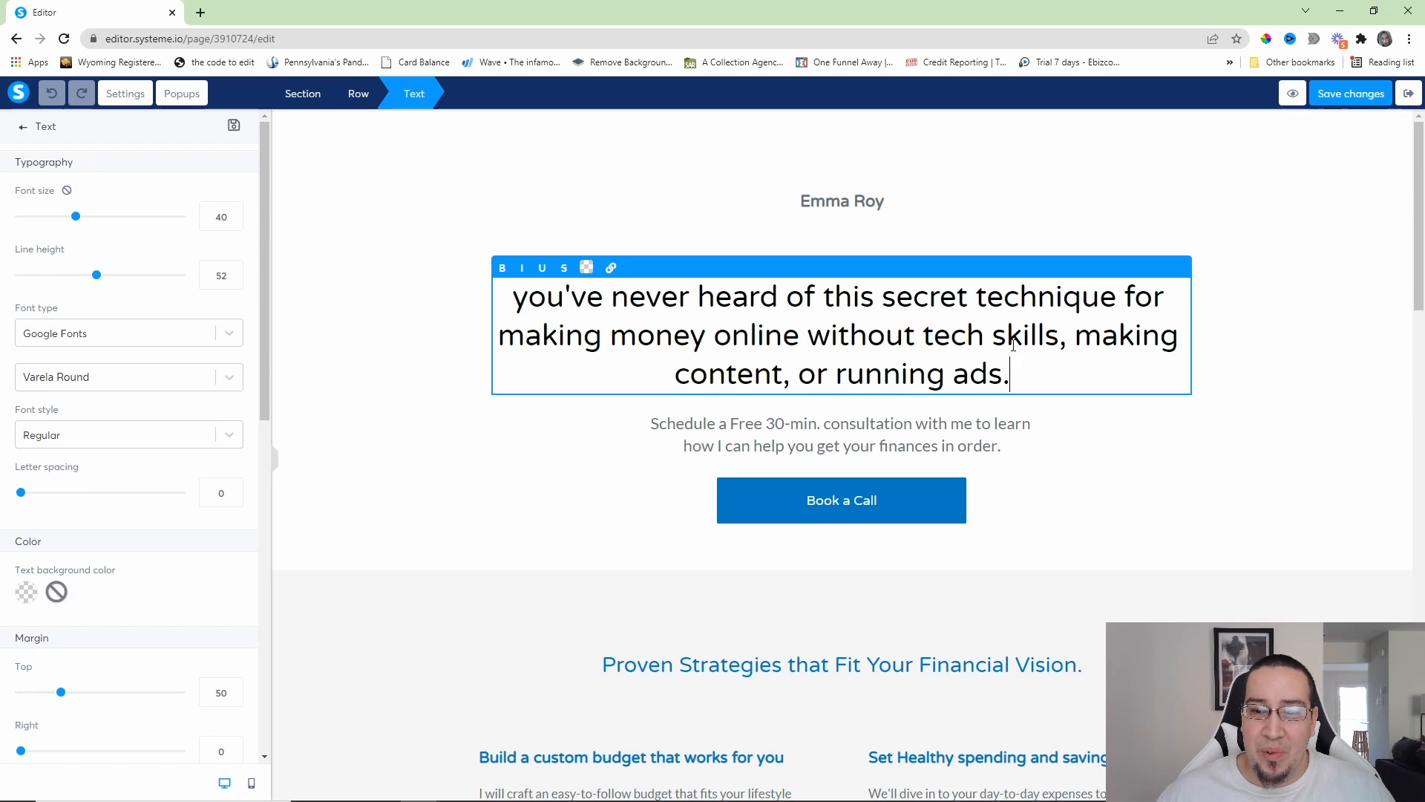